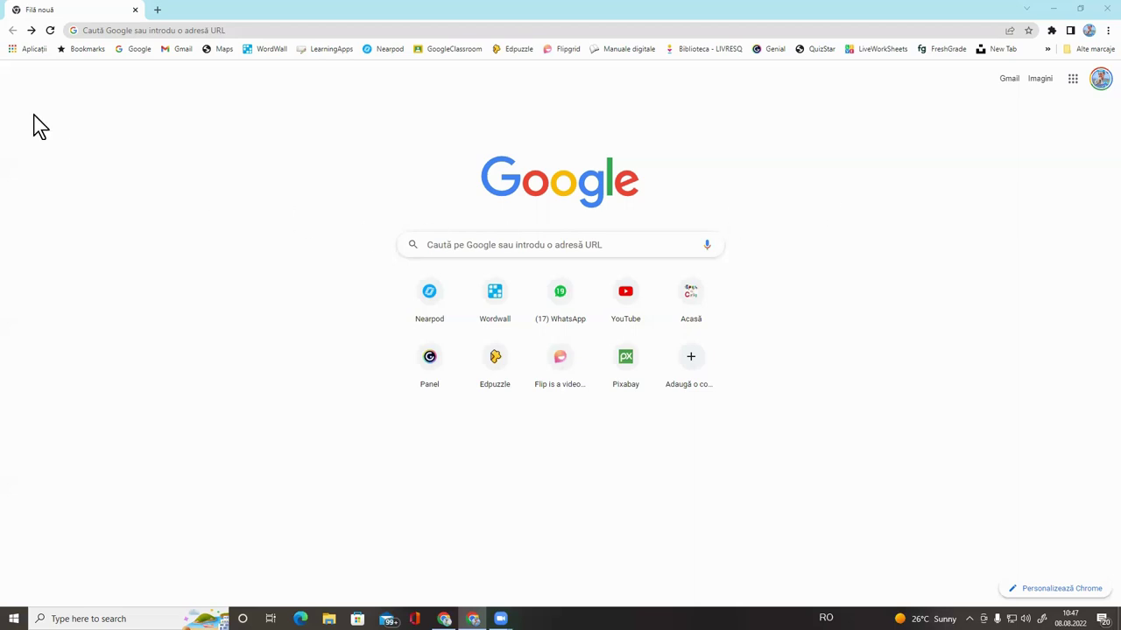
Open the Edpuzzle website at edpuzzle.com in the browser
left_click(190, 30)
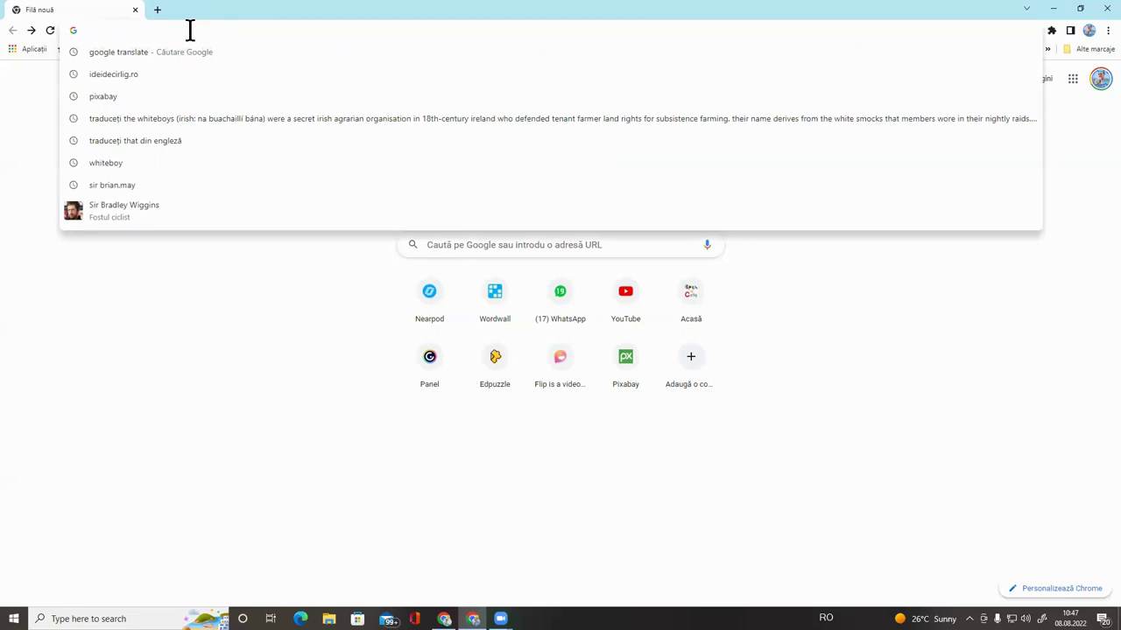
type("ed")
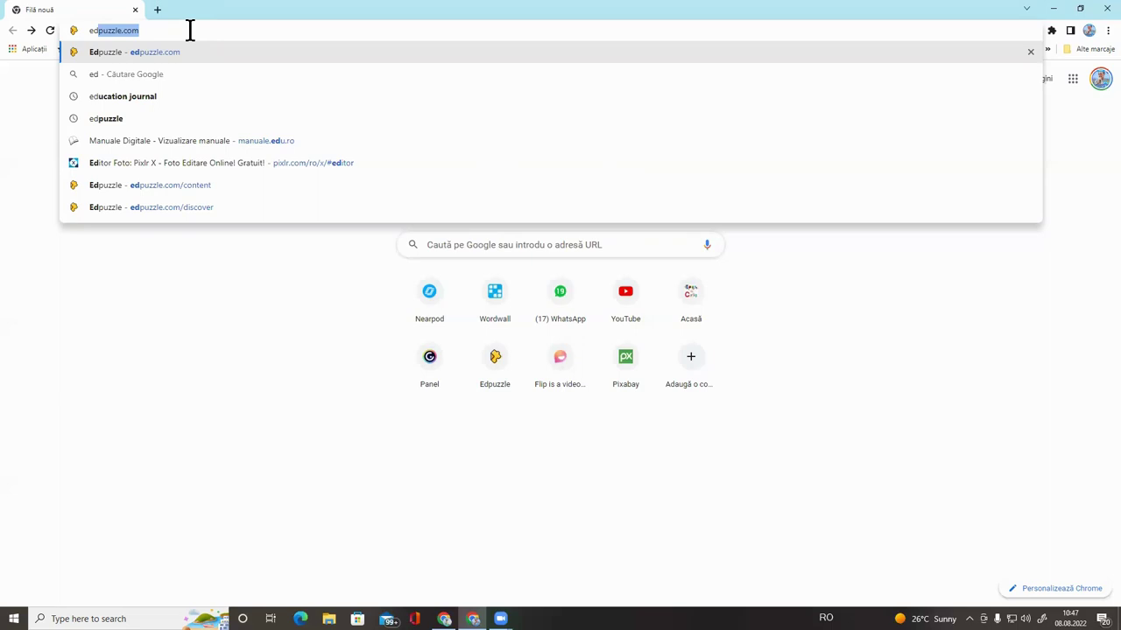
left_click(154, 31)
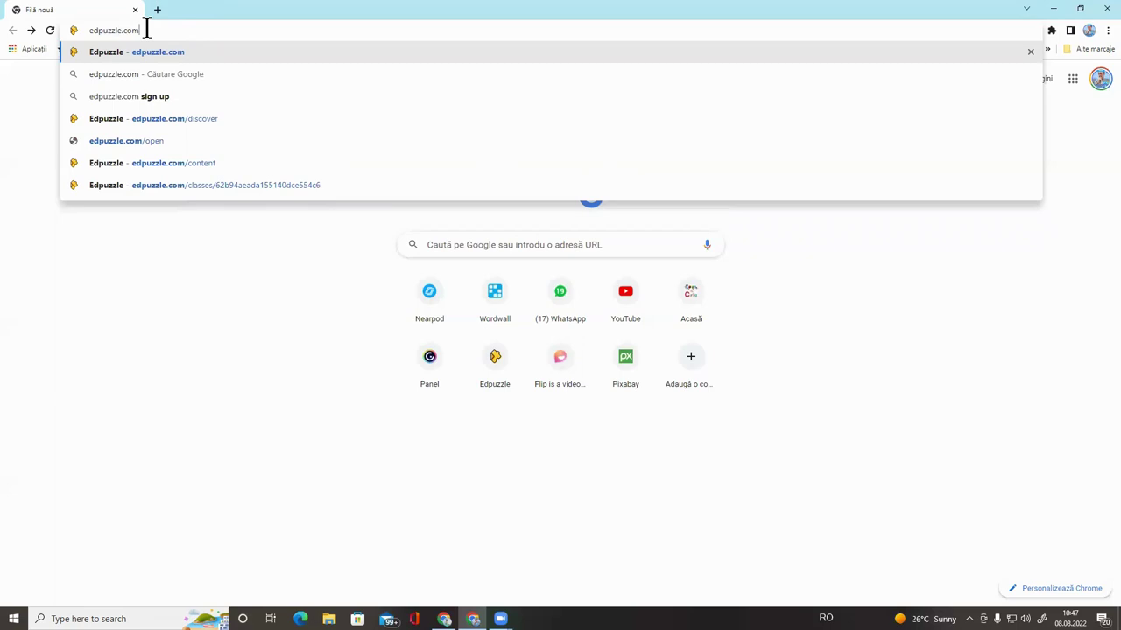
key("Return")
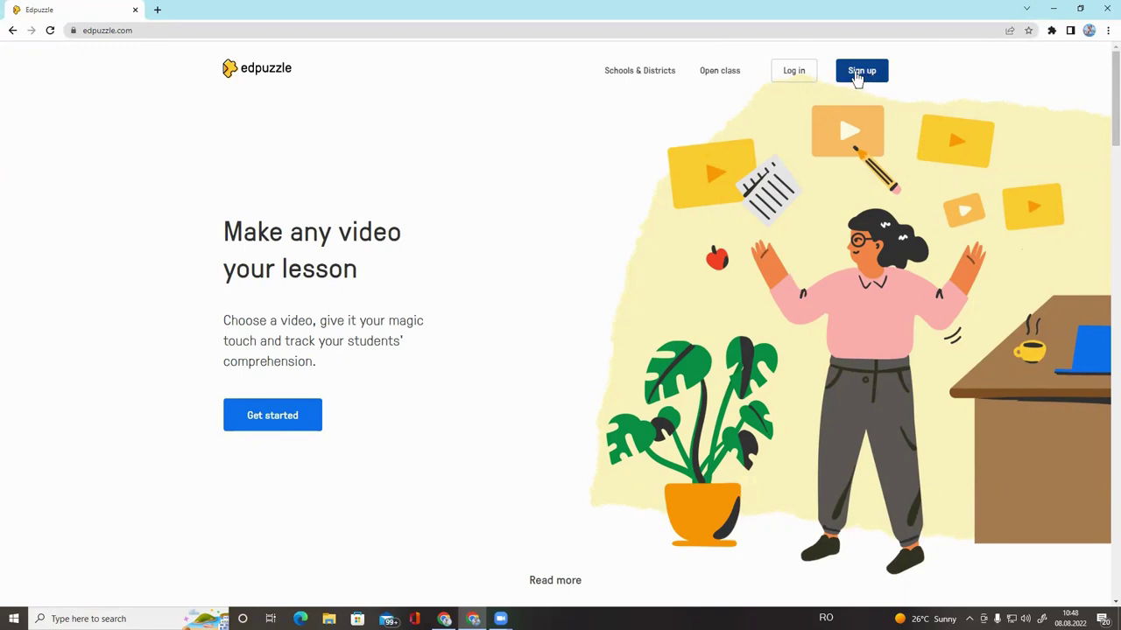
View the teacher sign-up options and the Google account chooser, close the chooser and go back to the Edpuzzle homepage
left_click(854, 75)
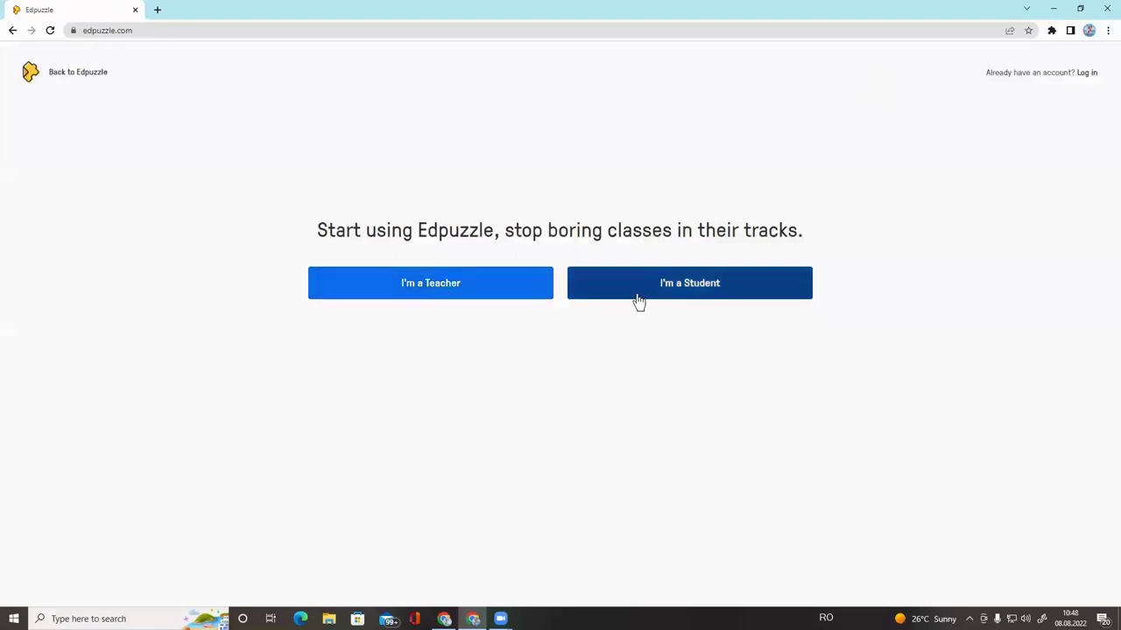
left_click(455, 295)
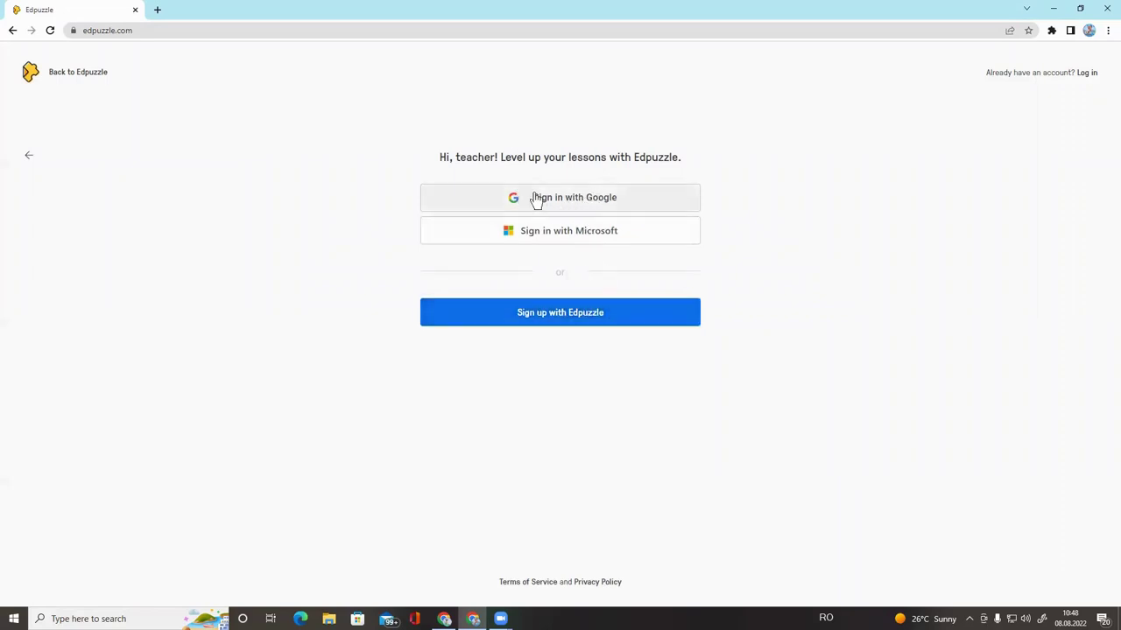
left_click(612, 203)
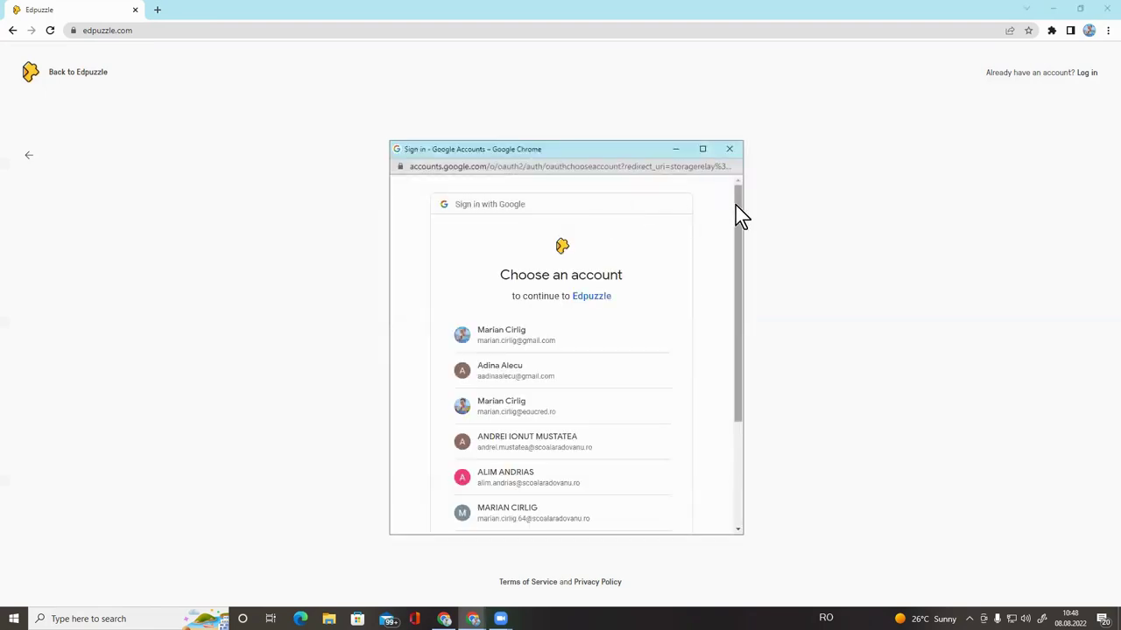
mouse_move(735, 208)
left_mouse_down()
mouse_move(737, 281)
mouse_move(729, 213)
left_mouse_up()
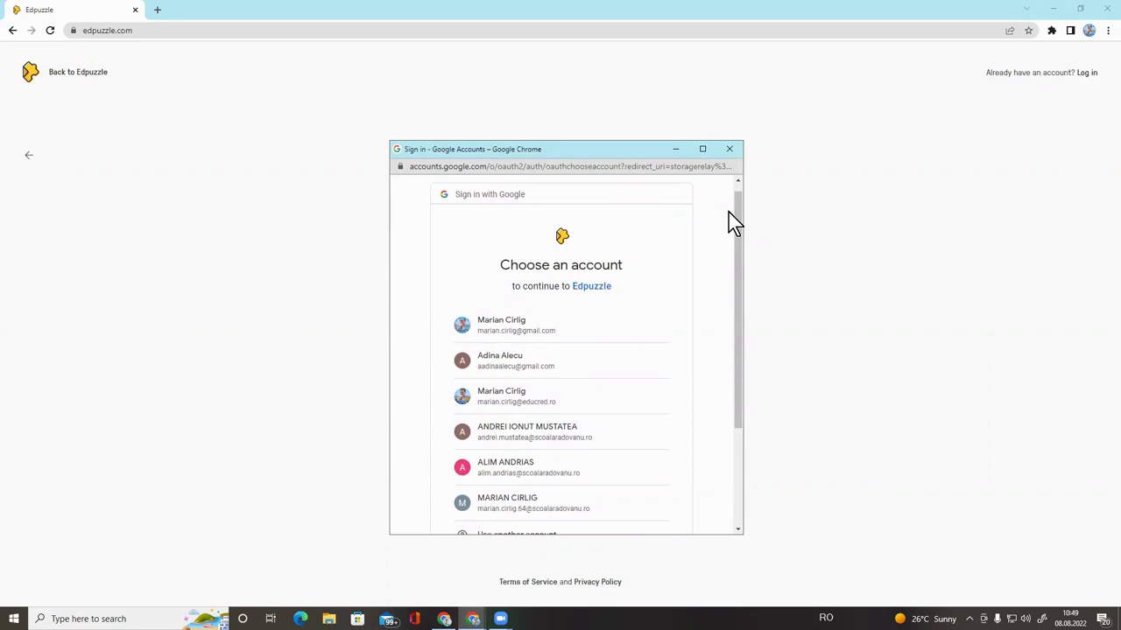
left_click(732, 154)
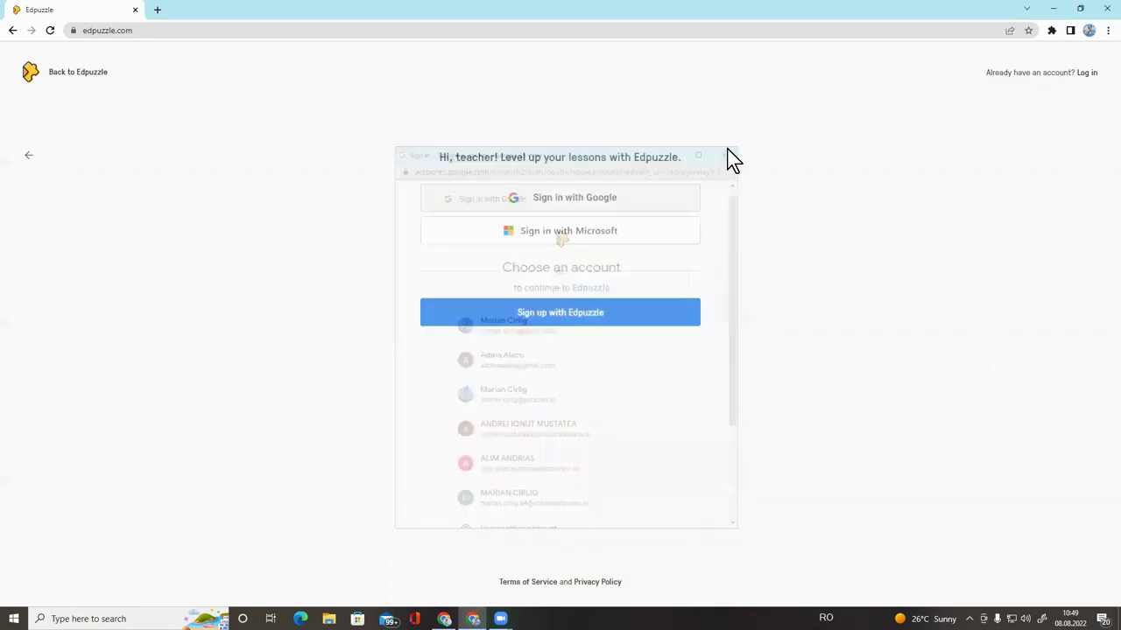
left_click(13, 29)
left_click(31, 30)
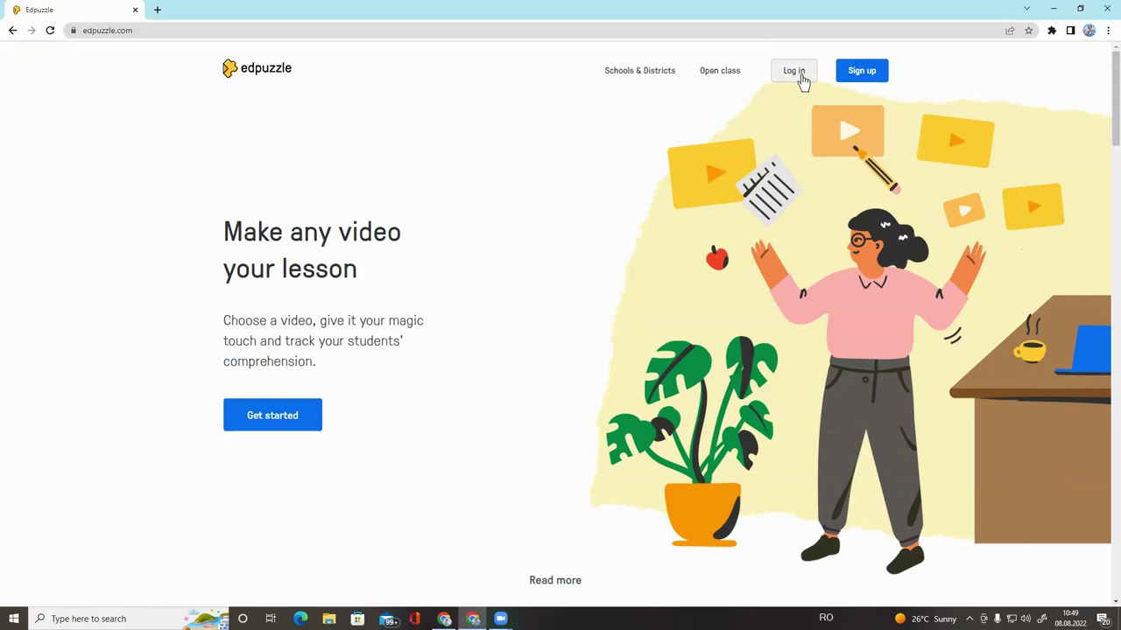
View the teacher login options for an existing account and leave the login page without signing in
left_click(798, 75)
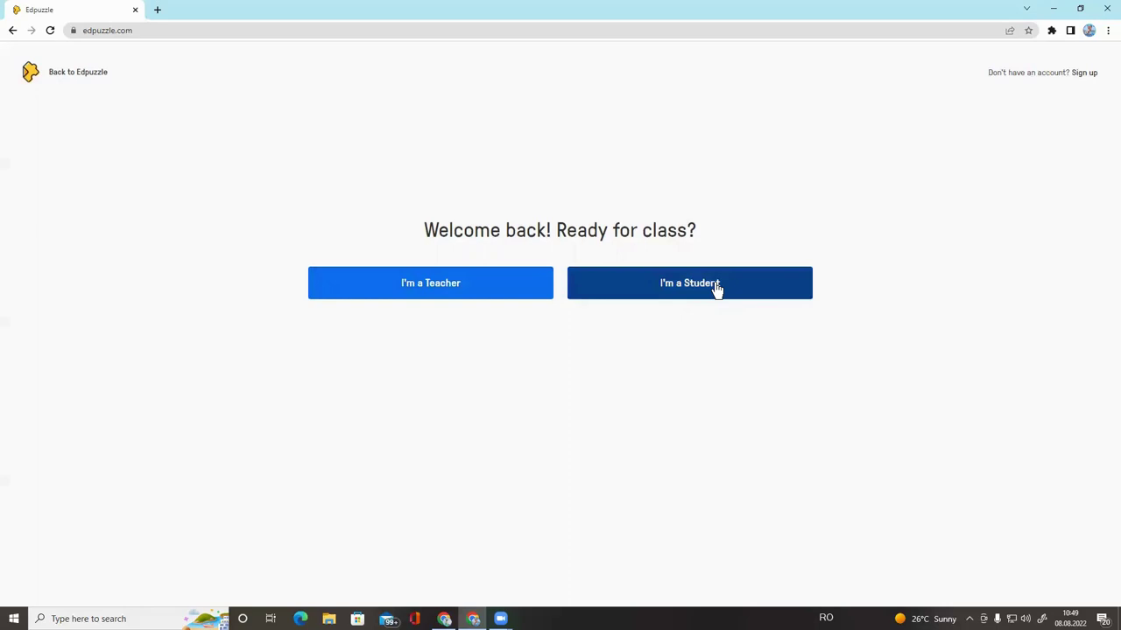
left_click(464, 287)
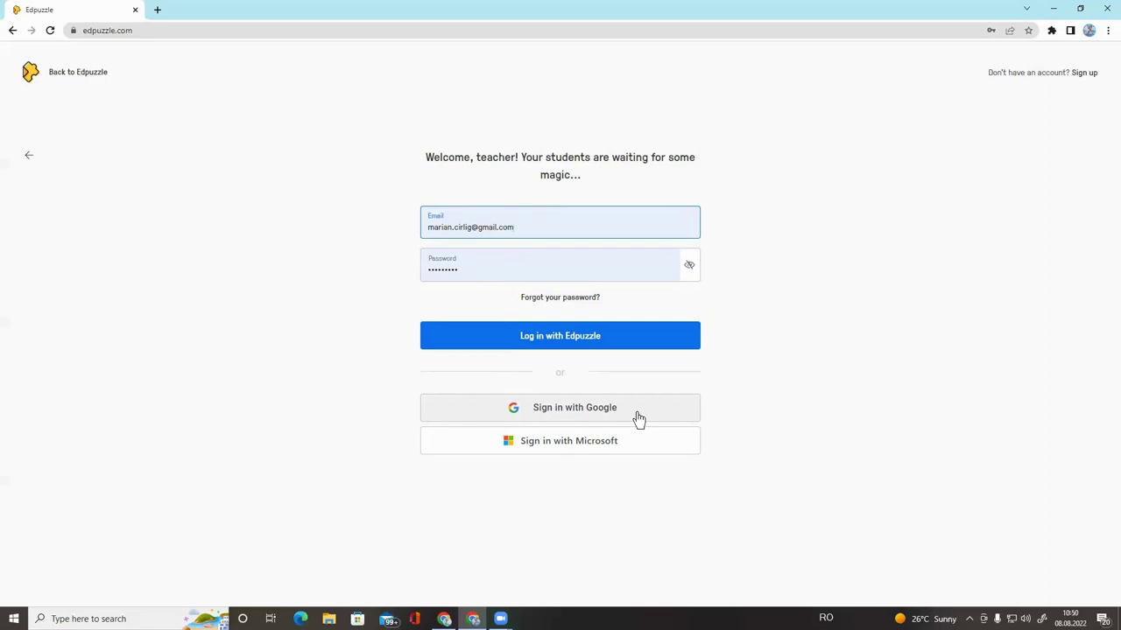
left_click(12, 31)
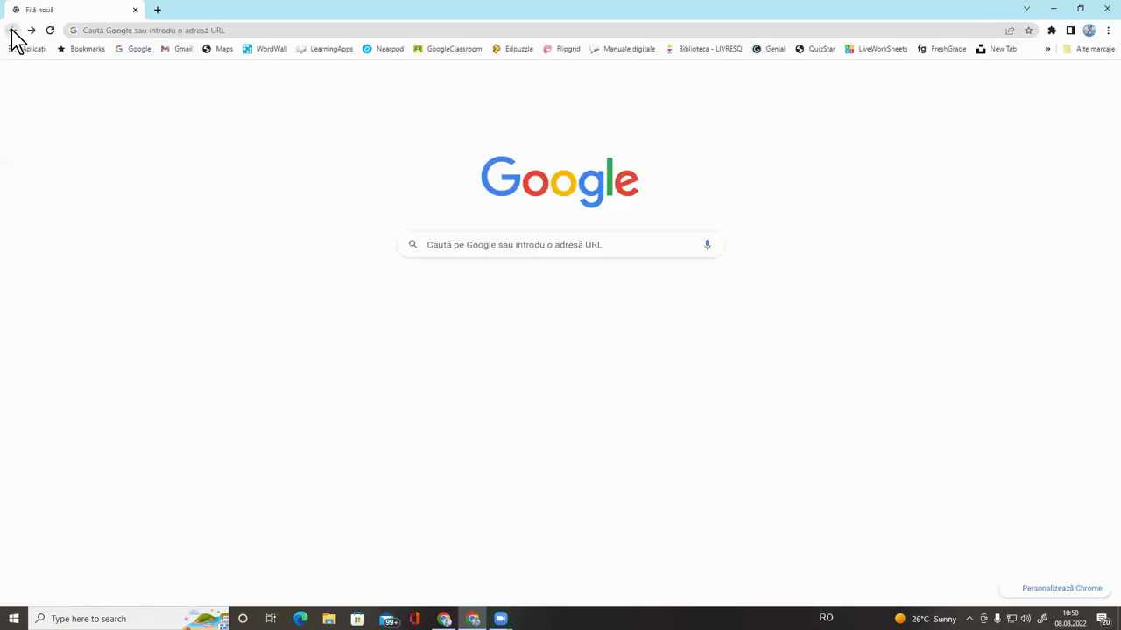
Reopen Edpuzzle from its bookmark, view the Open class page for joining with a class code, and return to the homepage
left_click(510, 50)
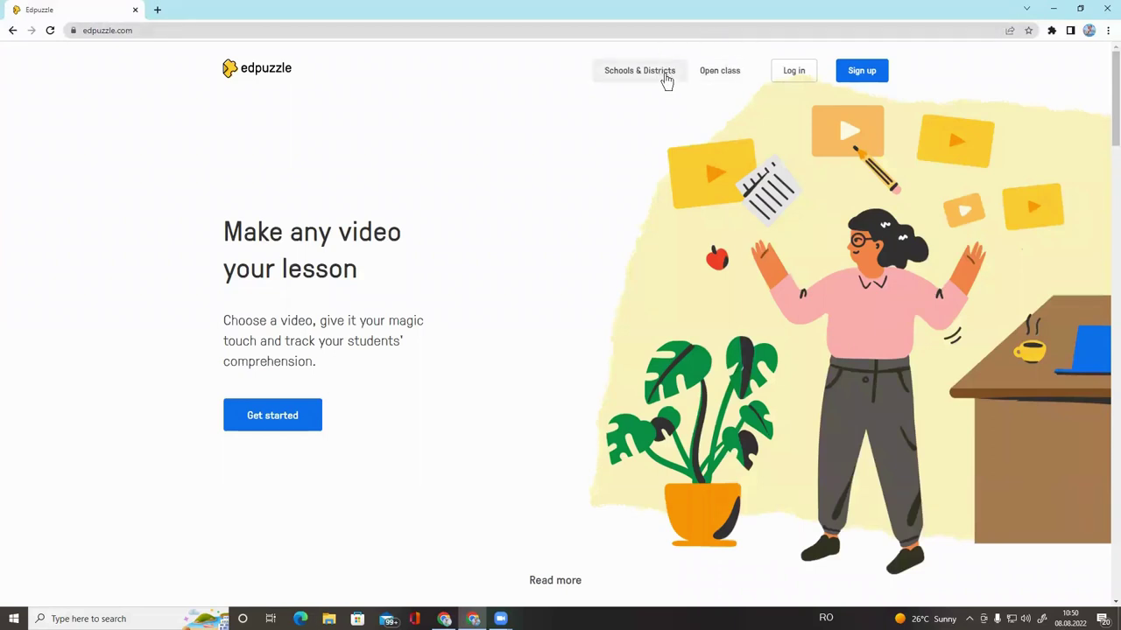
left_click(734, 74)
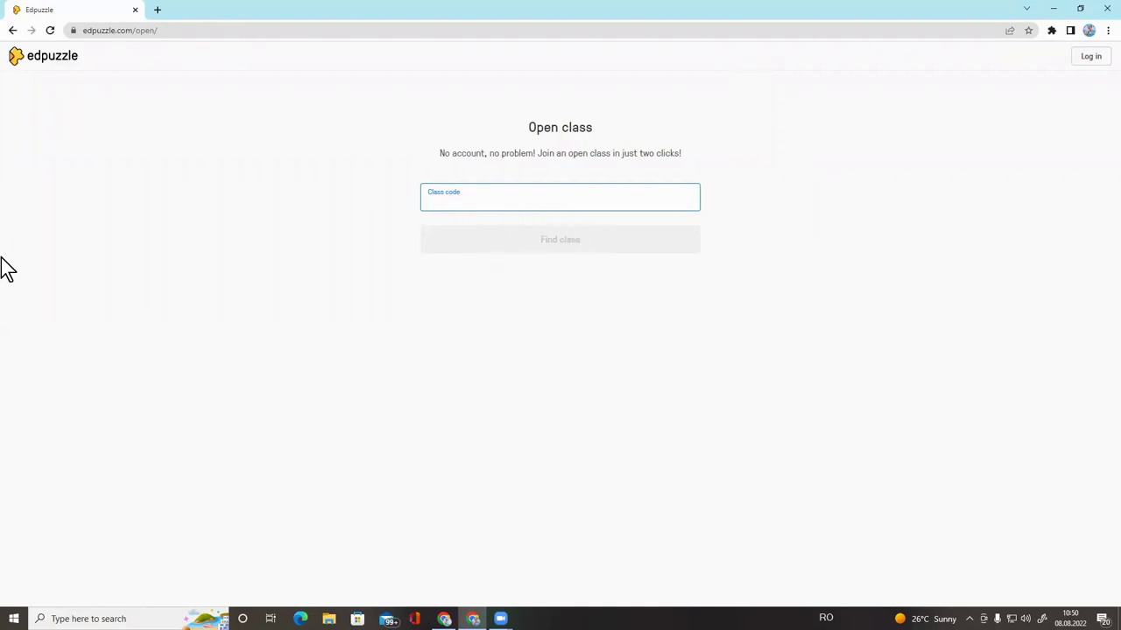
left_click(12, 31)
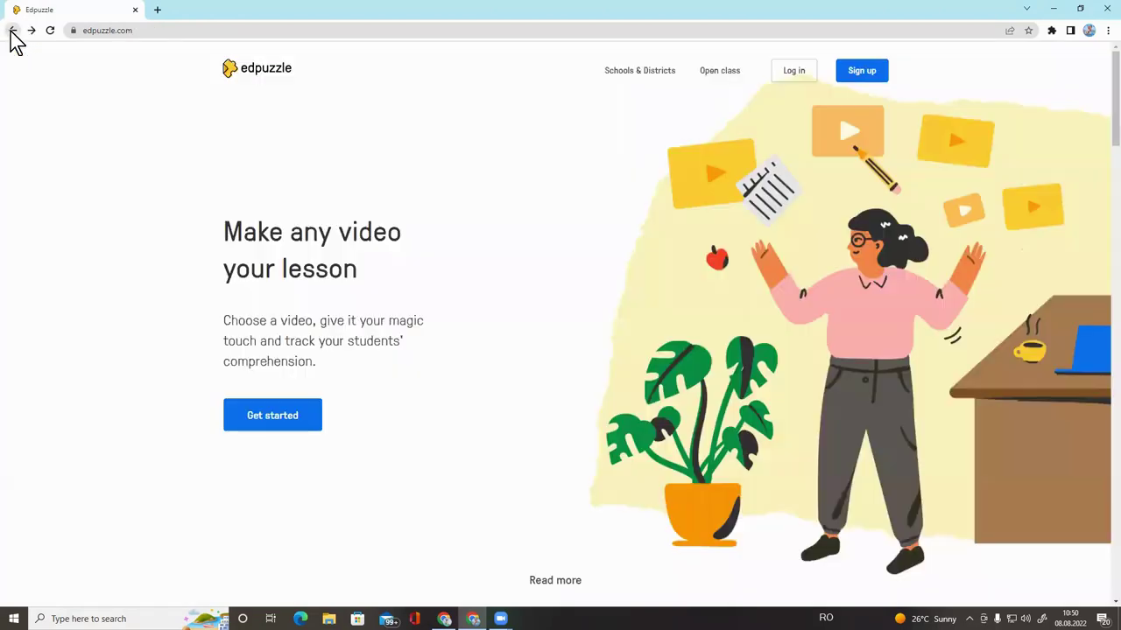
Log in as a teacher through Google with the last listed school-domain account and dismiss the terms update notice
left_click(792, 73)
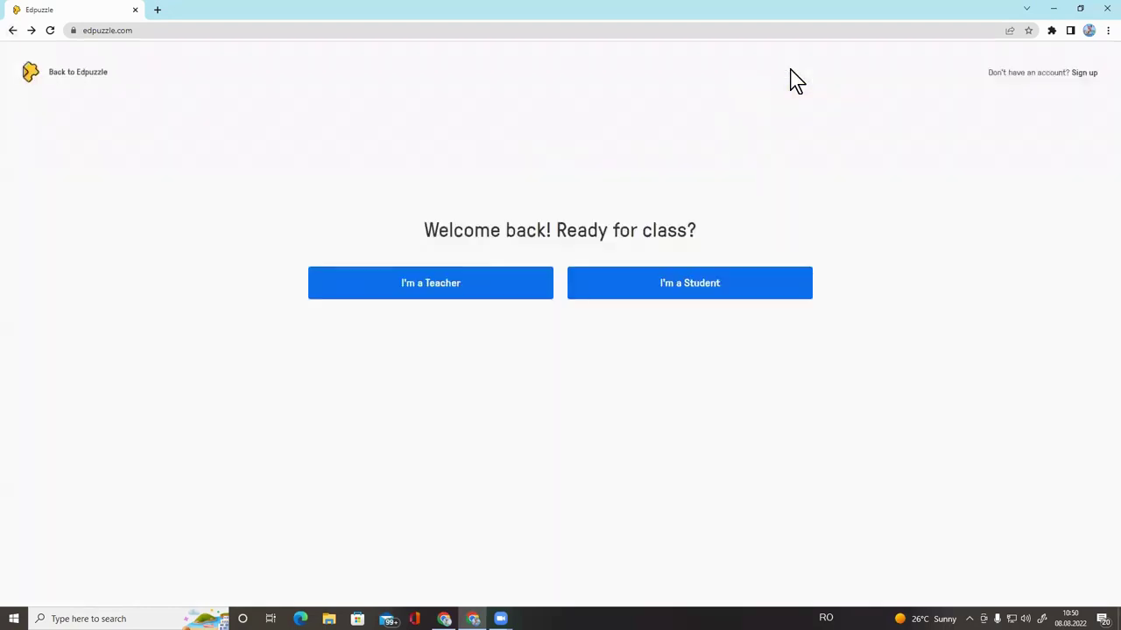
left_click(453, 298)
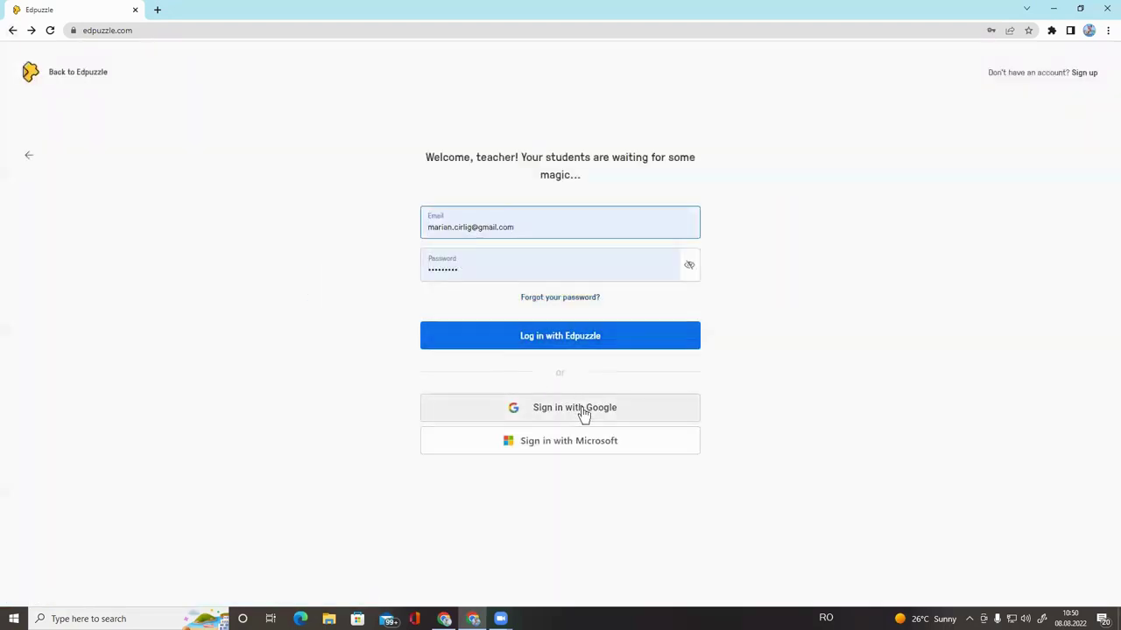
left_click(583, 416)
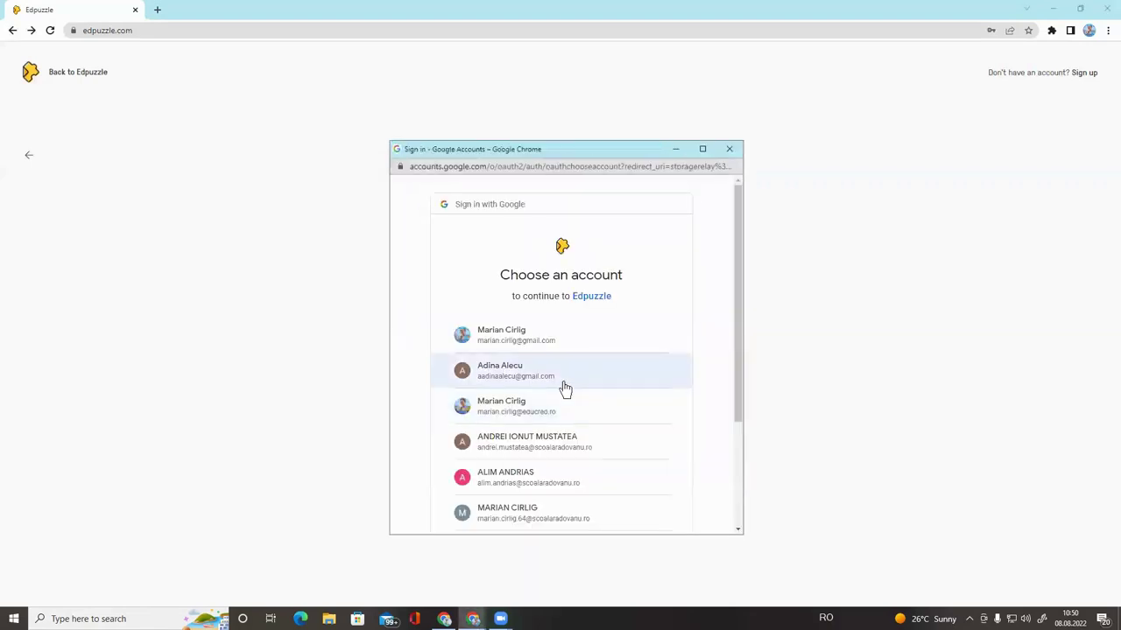
scroll(565, 390, "down", 1)
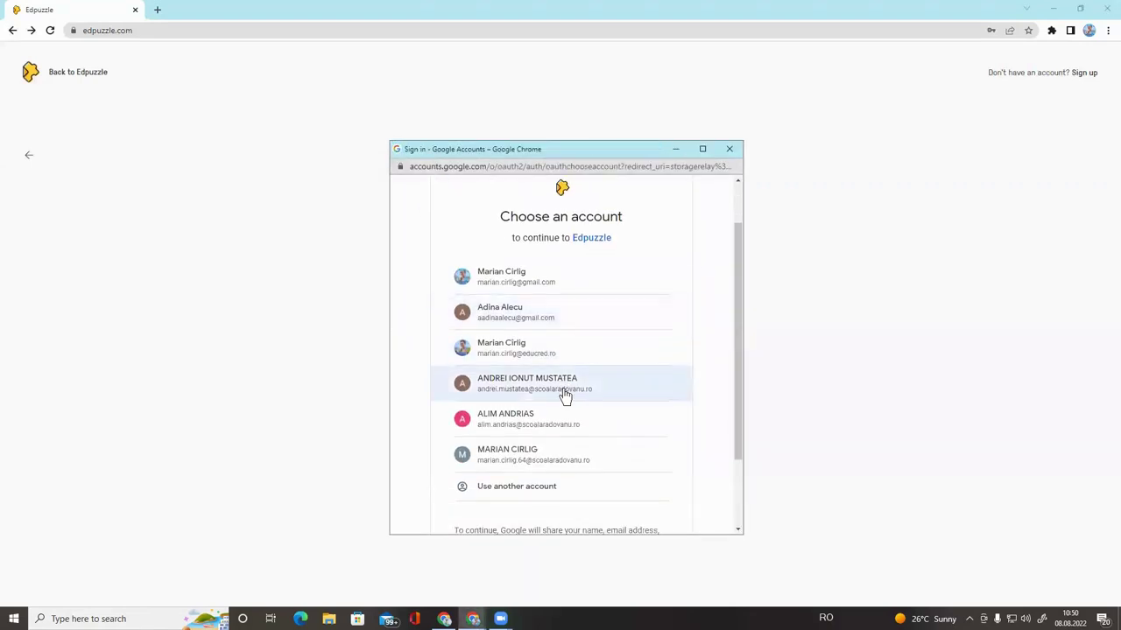
left_click(518, 460)
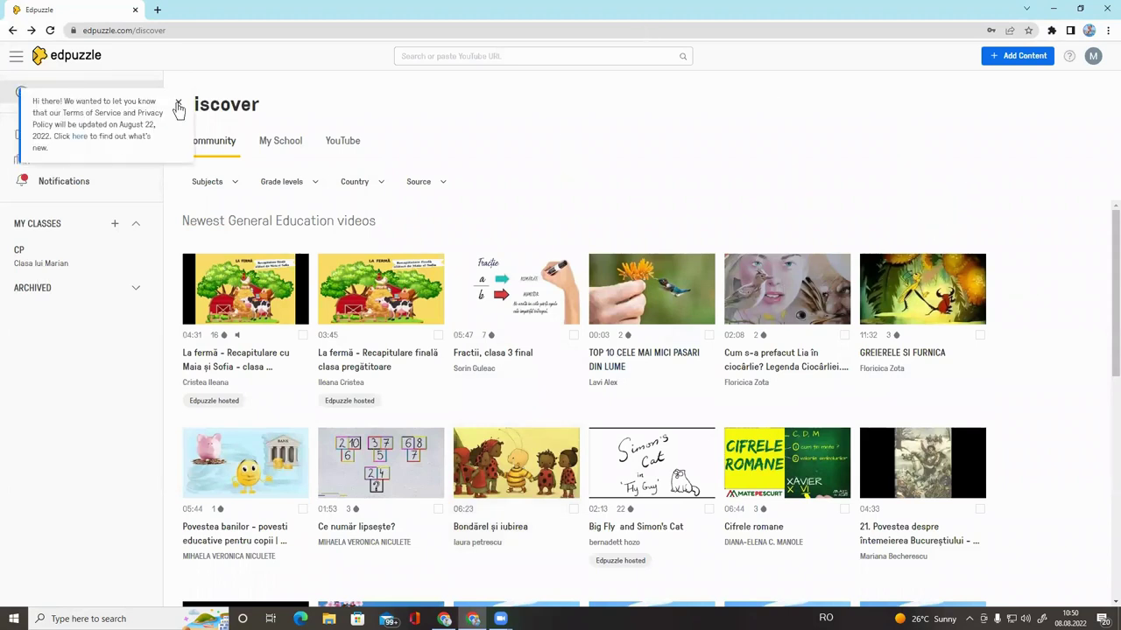
left_click(189, 103)
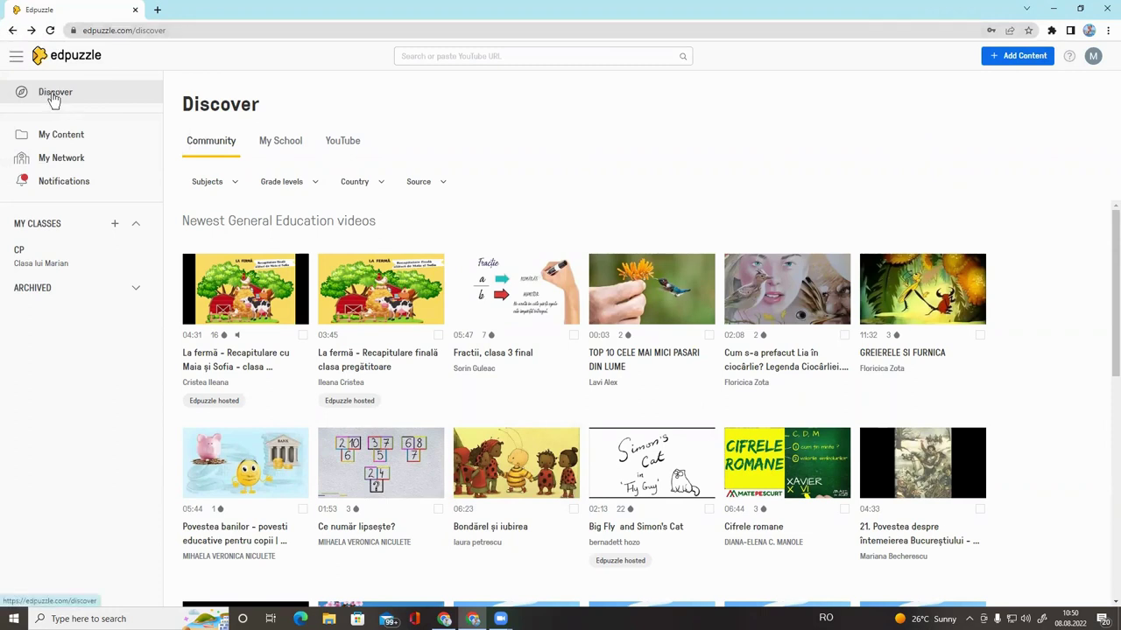
Examine the search field and the Subjects, Grade levels, Country and Source filters for Community videos without applying any
left_click(450, 57)
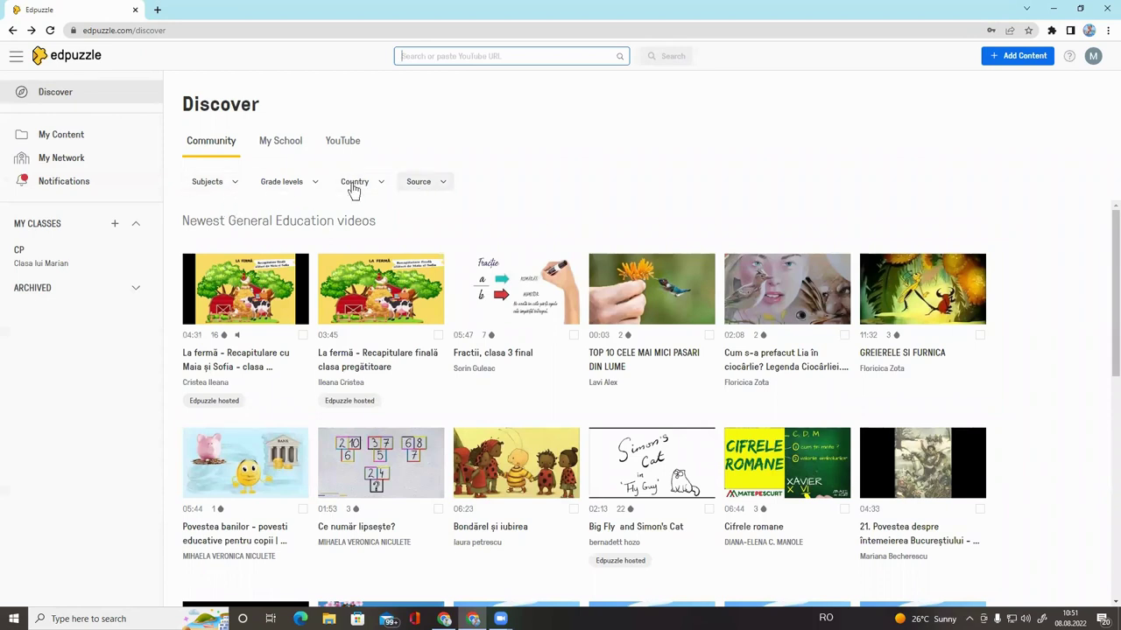
left_click(234, 191)
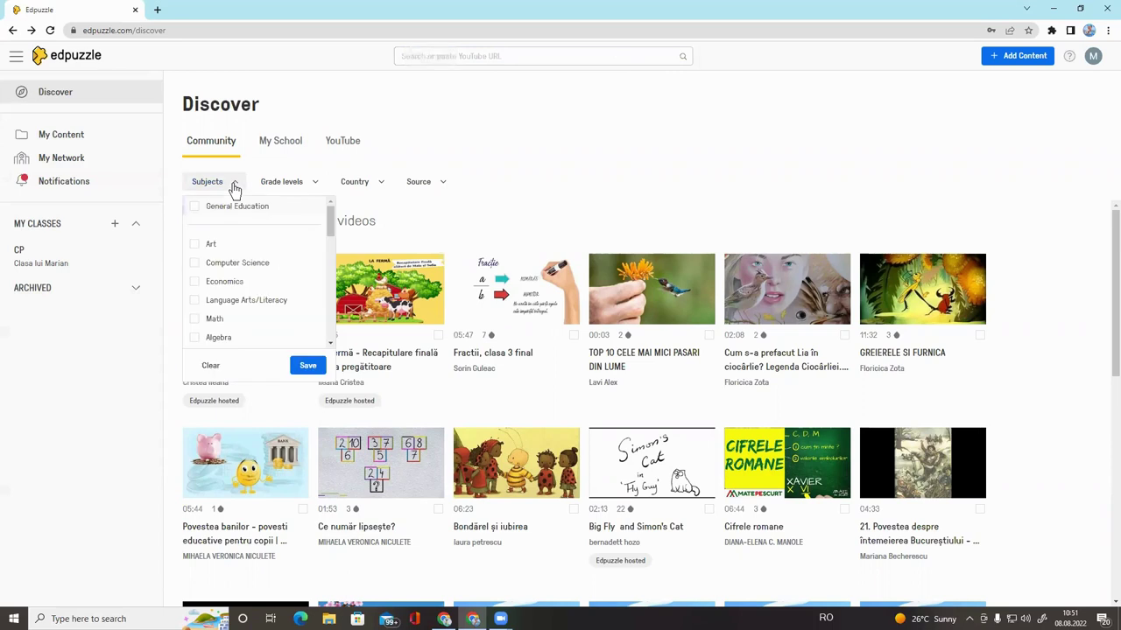
left_click(233, 192)
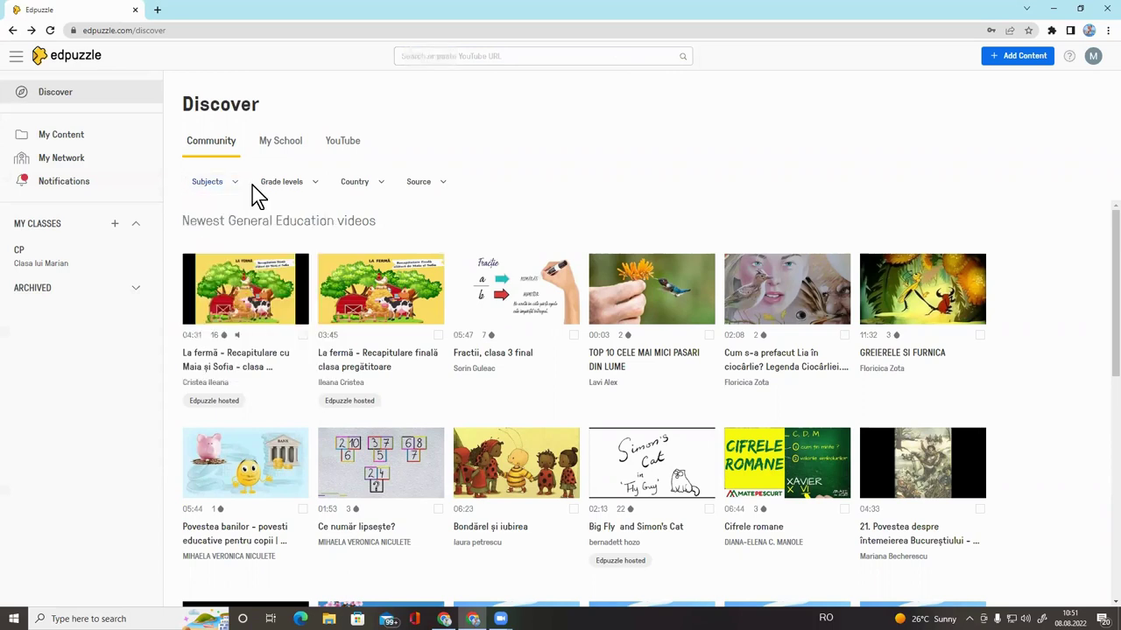
left_click(313, 184)
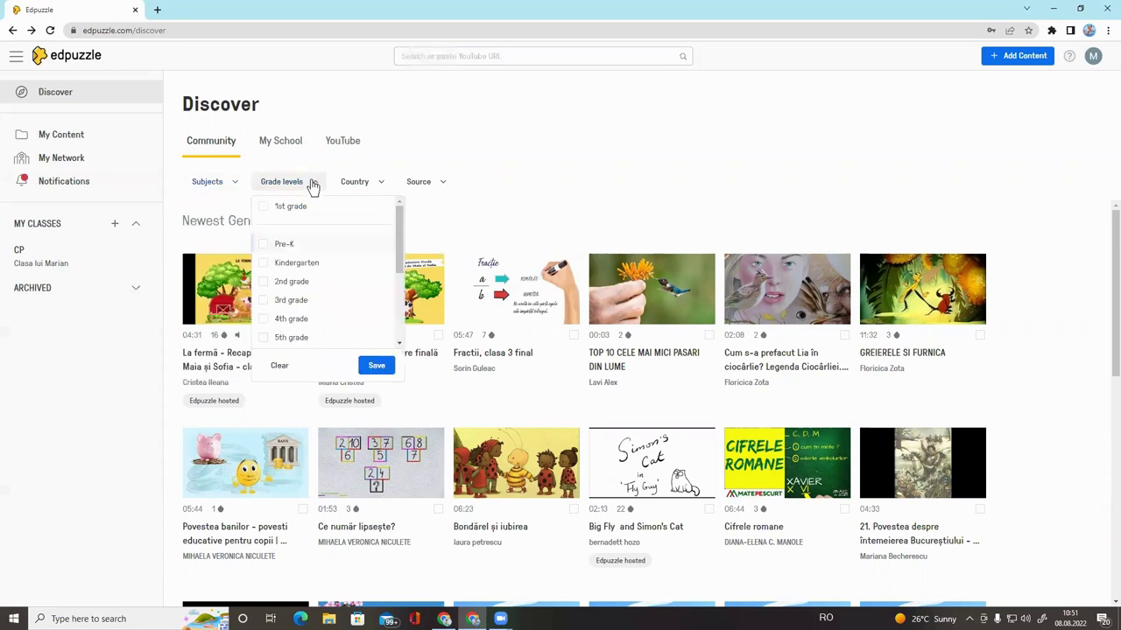
left_click(380, 185)
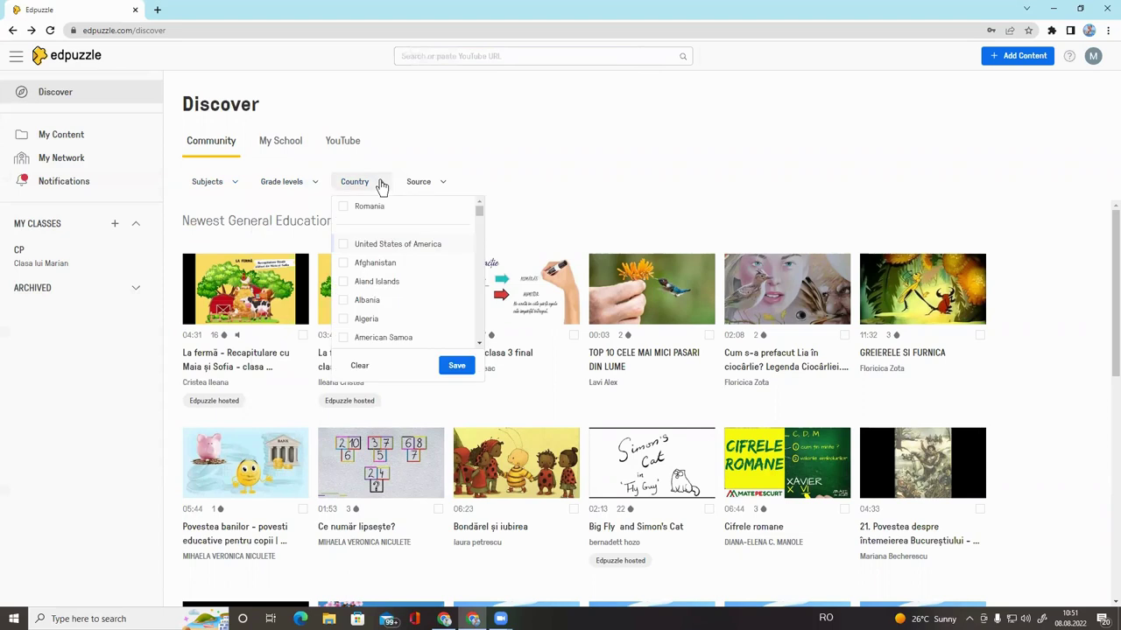
left_click(443, 187)
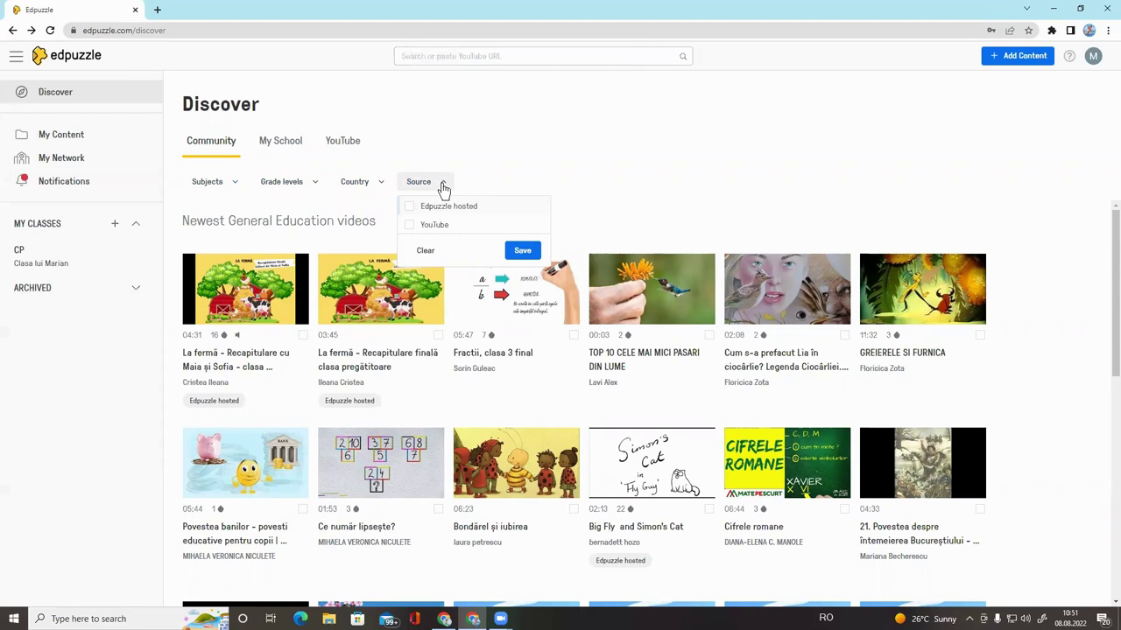
left_click(477, 125)
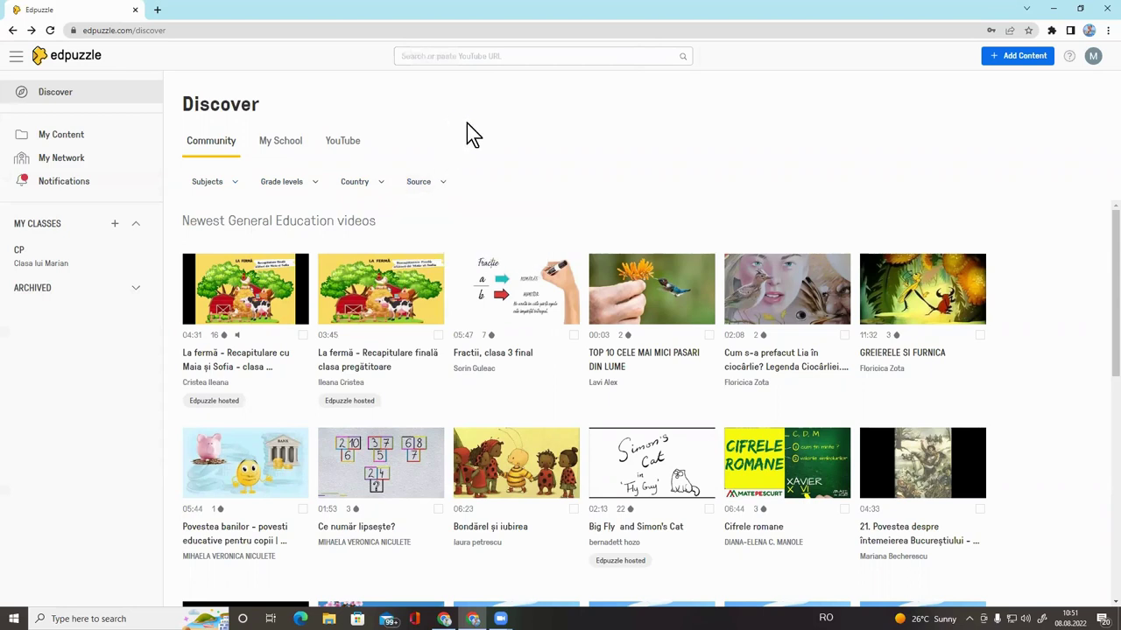
Look at the My School and YouTube video collections in Discover and return to the Community collection
left_click(271, 150)
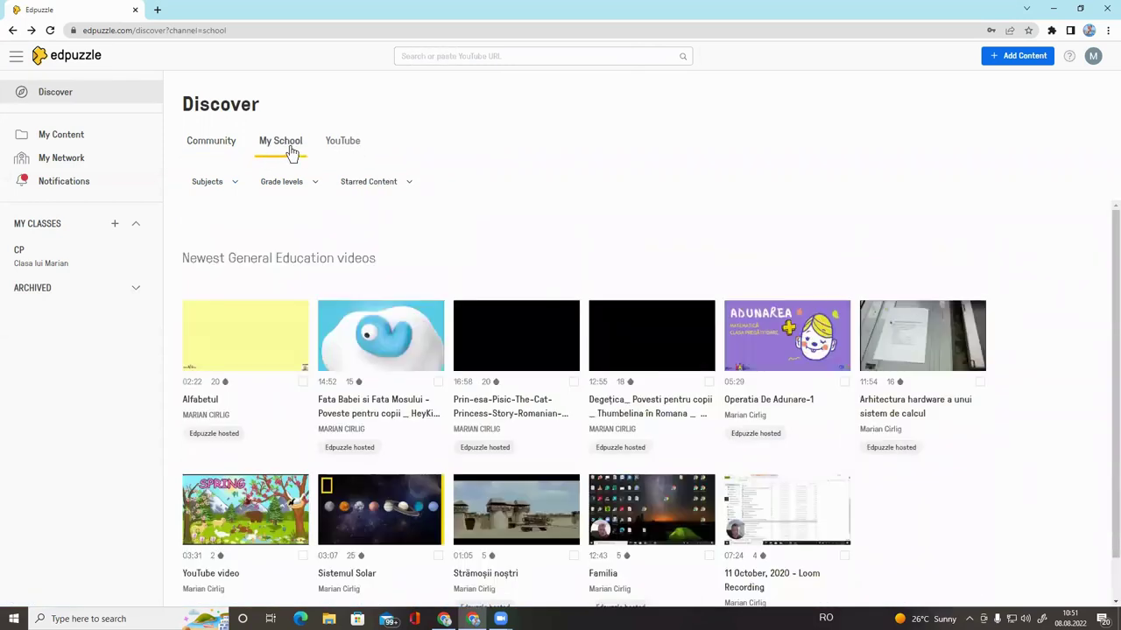
left_click(343, 152)
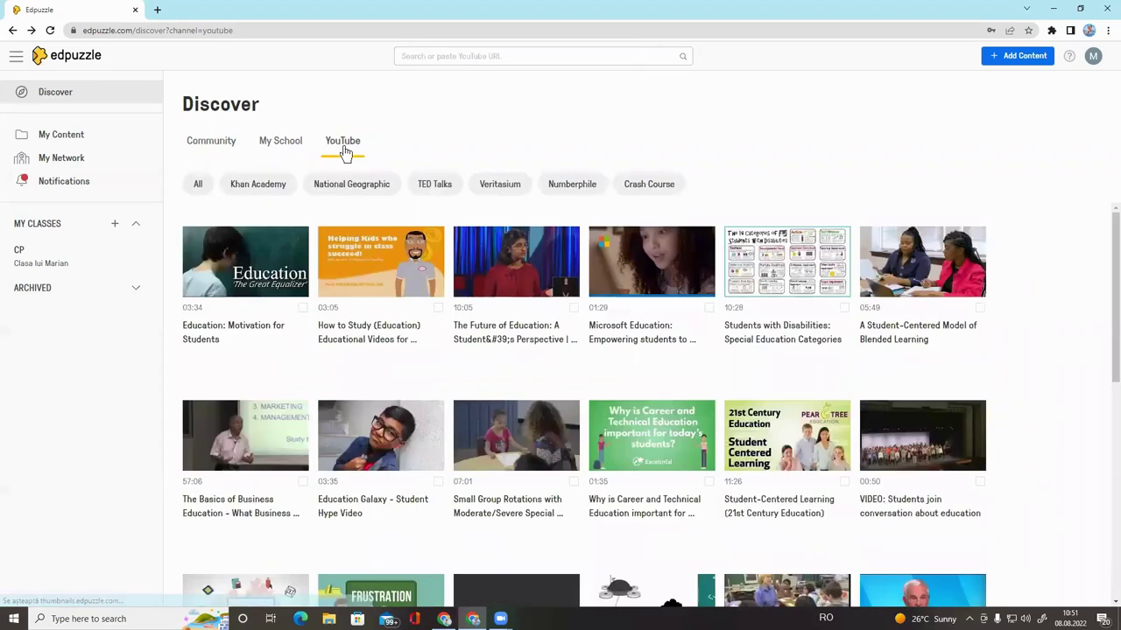
left_click(209, 153)
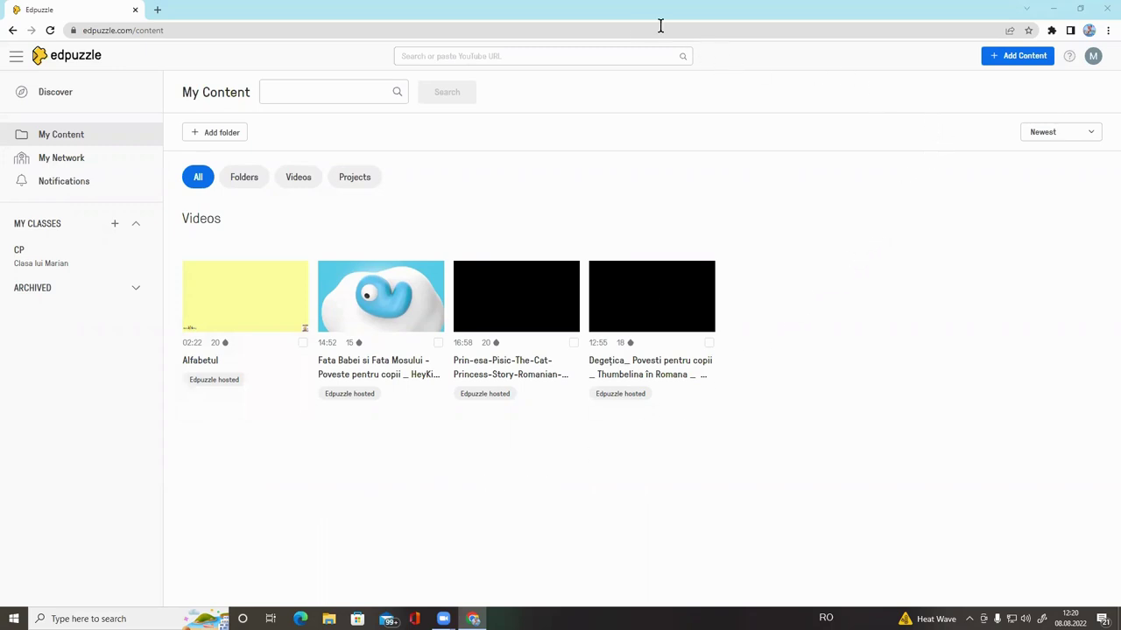
View the teachers in My Network, check the Notifications page, and expand the archived classes list
left_click(68, 164)
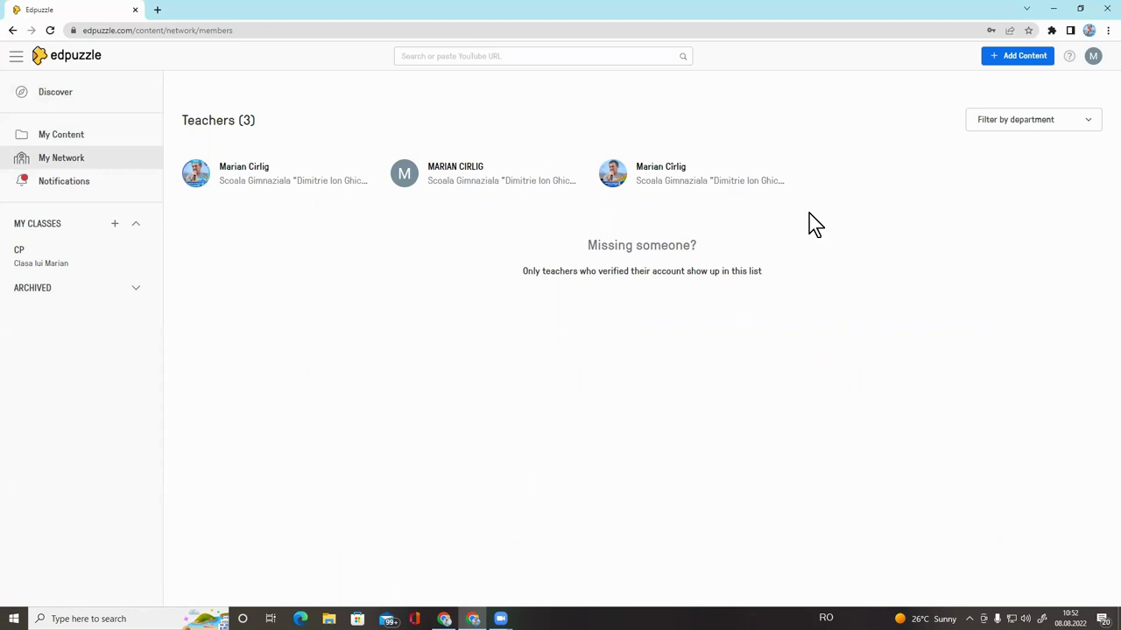
left_click(76, 192)
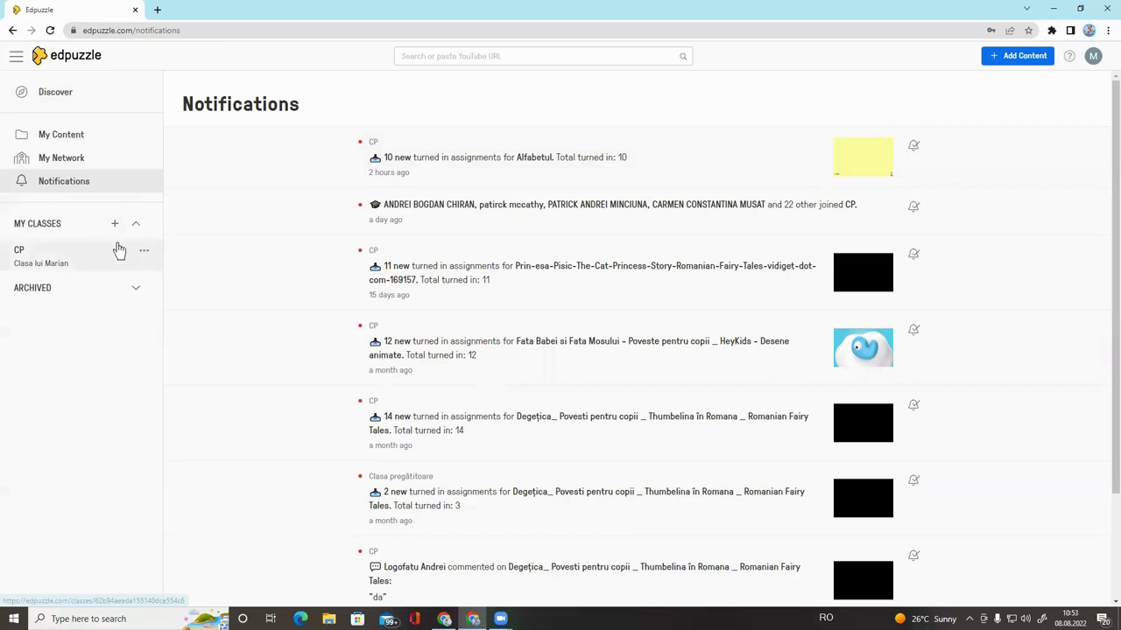
left_click(137, 291)
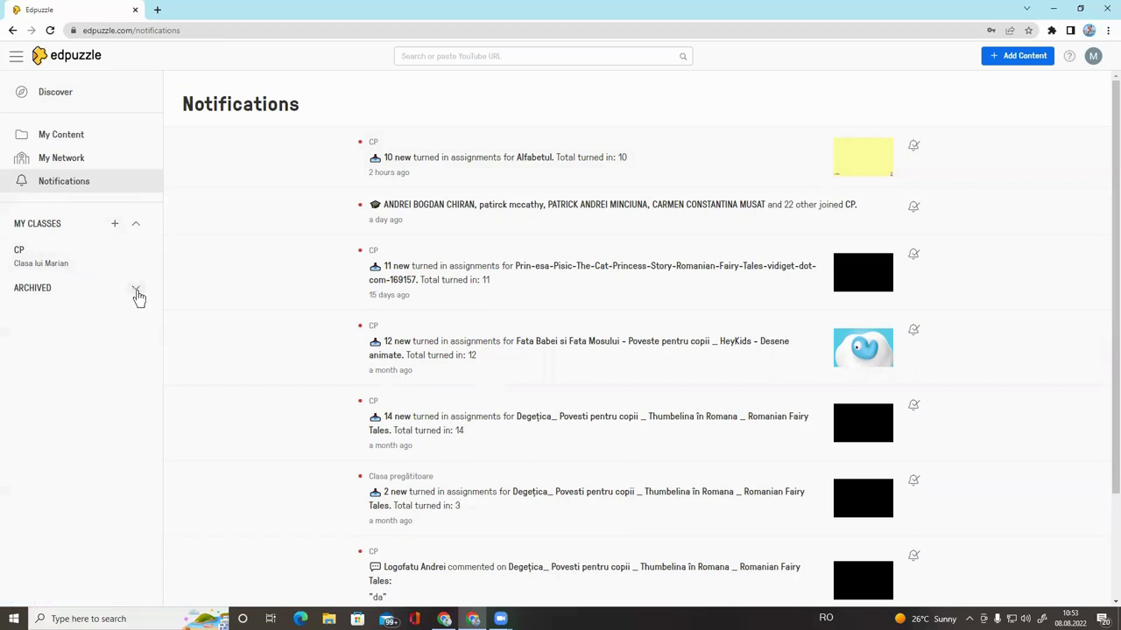
Open the CP class and look through the teachers and students listed among its class members
left_click(138, 292)
left_click(136, 292)
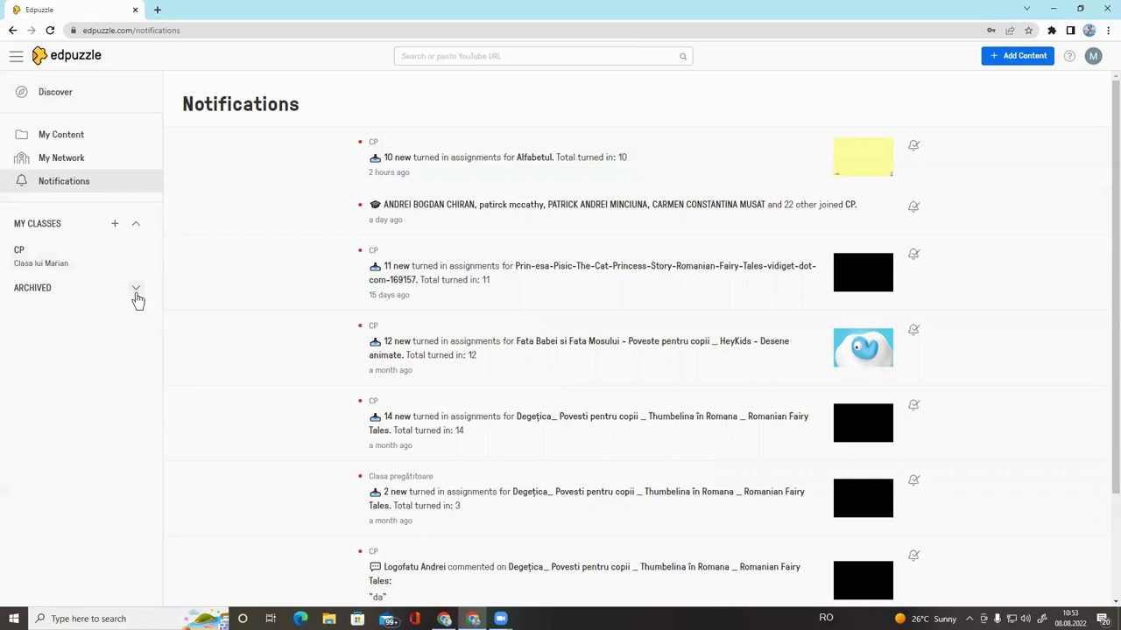
left_click(32, 256)
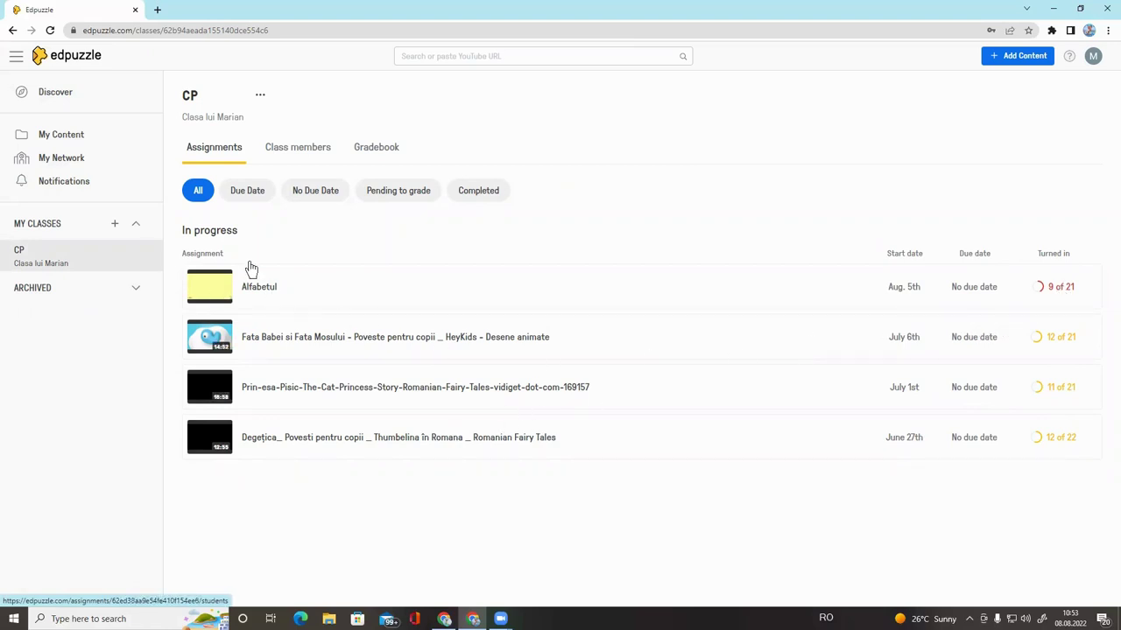
left_click(311, 155)
scroll(355, 210, "down", 5)
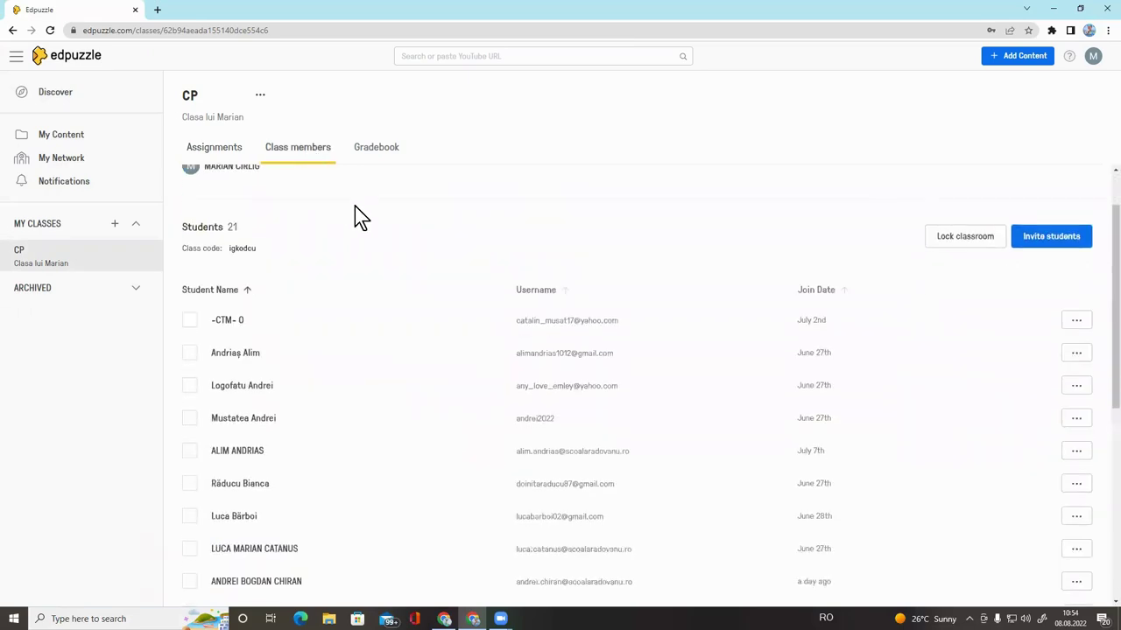
scroll(391, 250, "up", 5)
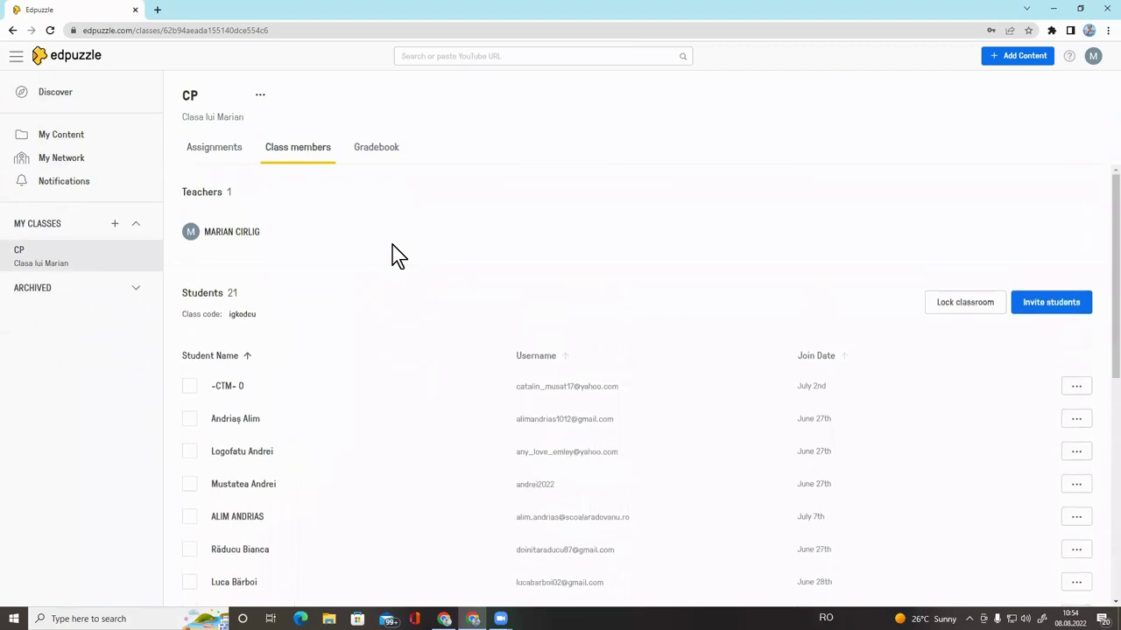
scroll(392, 246, "down", 5)
scroll(393, 251, "up", 3)
scroll(393, 251, "up", 3)
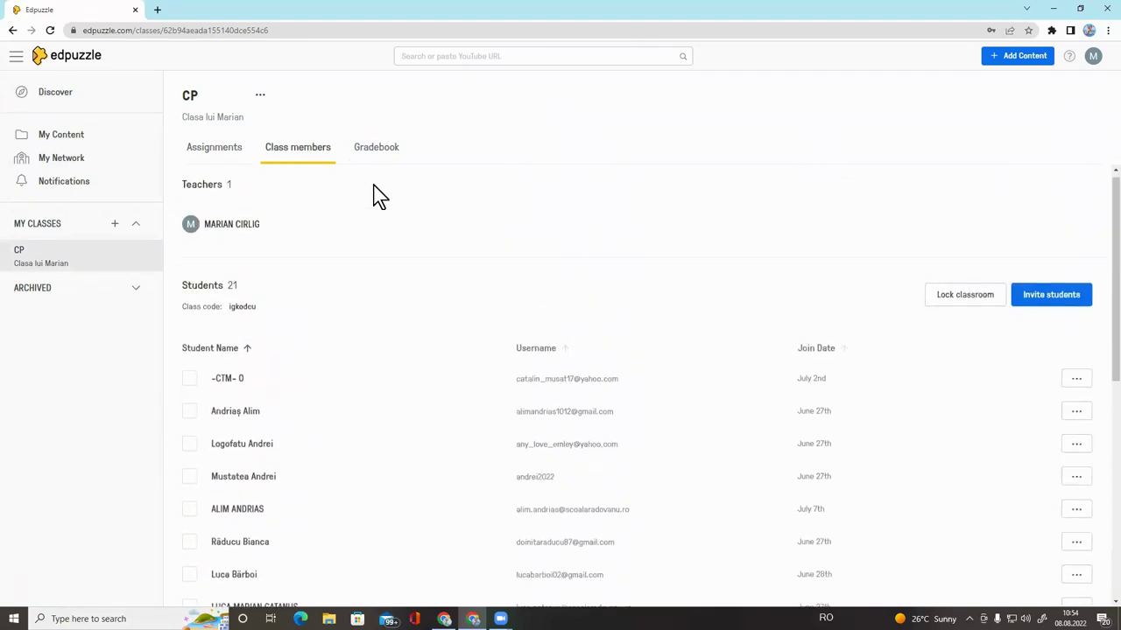
Open the CP class gradebook and look through the students' total scores, time spent and Alfabetul grades
left_click(390, 149)
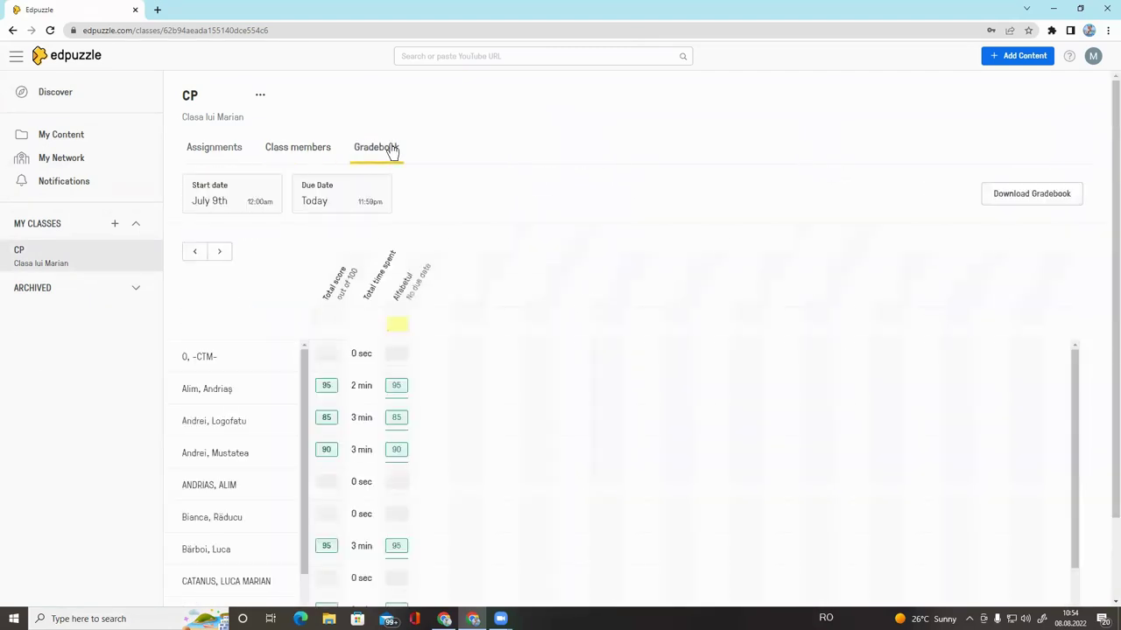
scroll(395, 170, "down", 1)
scroll(395, 173, "up", 1)
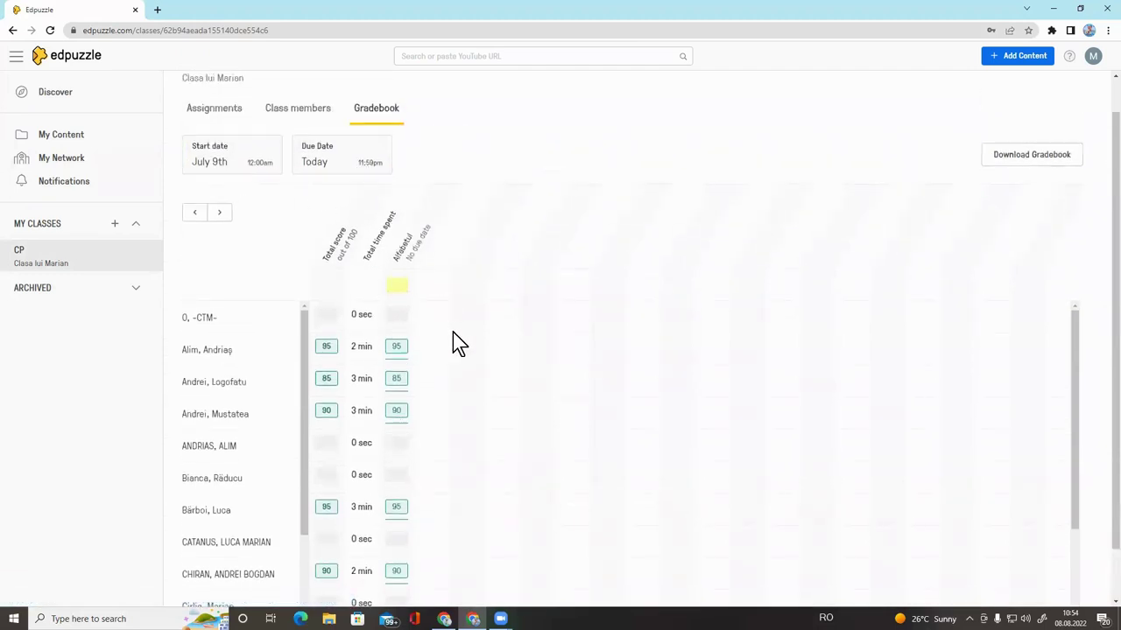
scroll(220, 382, "down", 5)
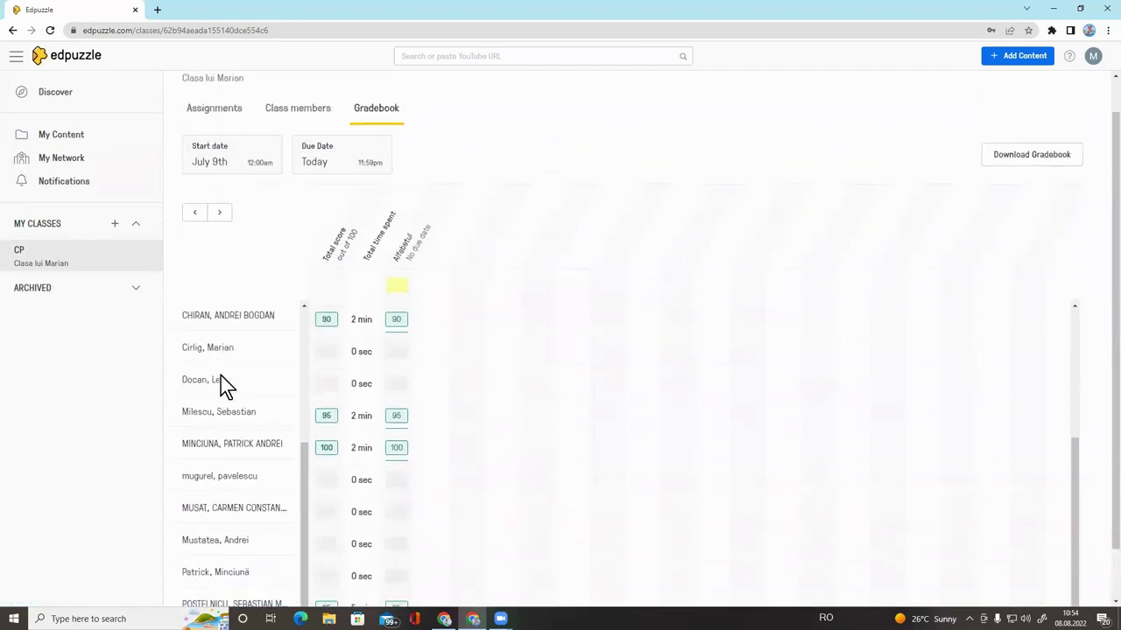
scroll(220, 382, "up", 5)
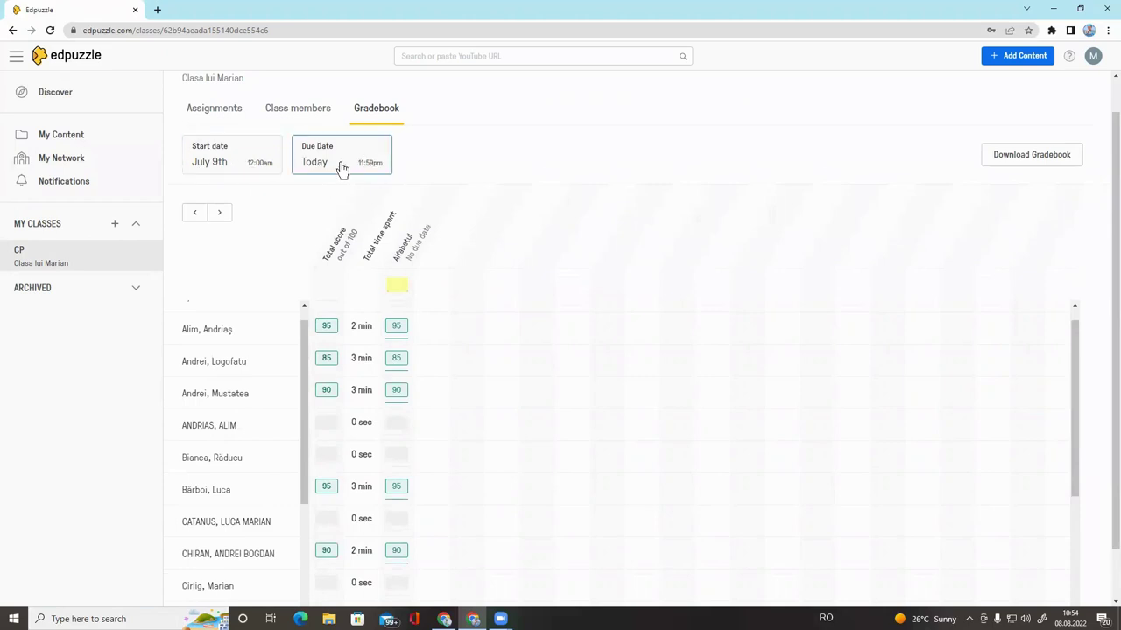
Set the gradebook period to the last 90 days, from May 10th to Aug. 8th, and review the scores for all assignments
left_click(260, 163)
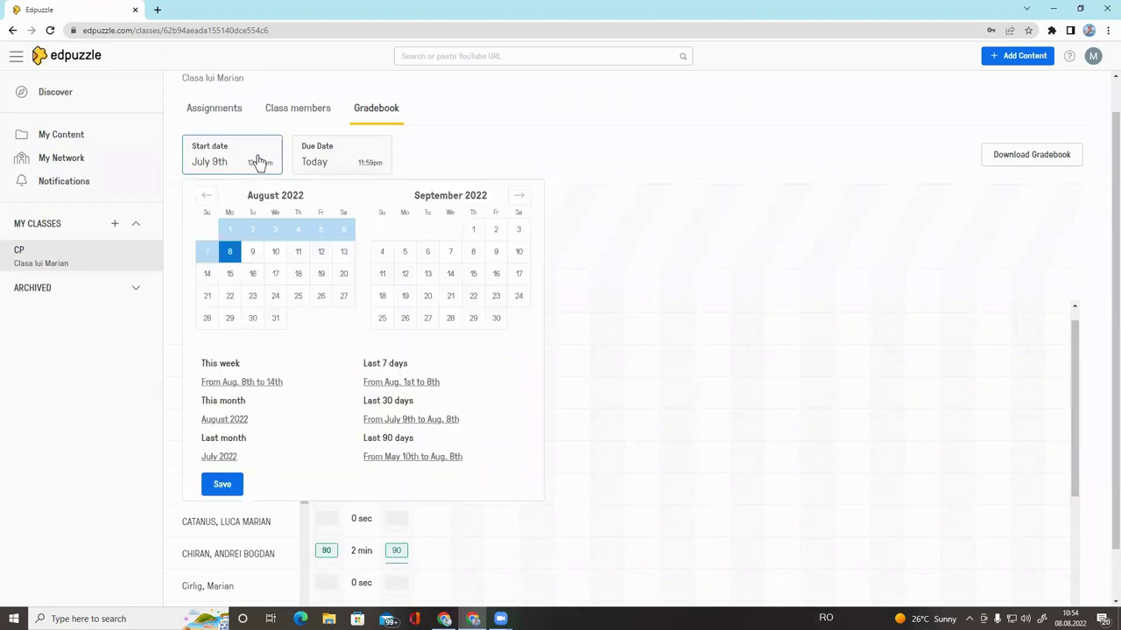
left_click(431, 458)
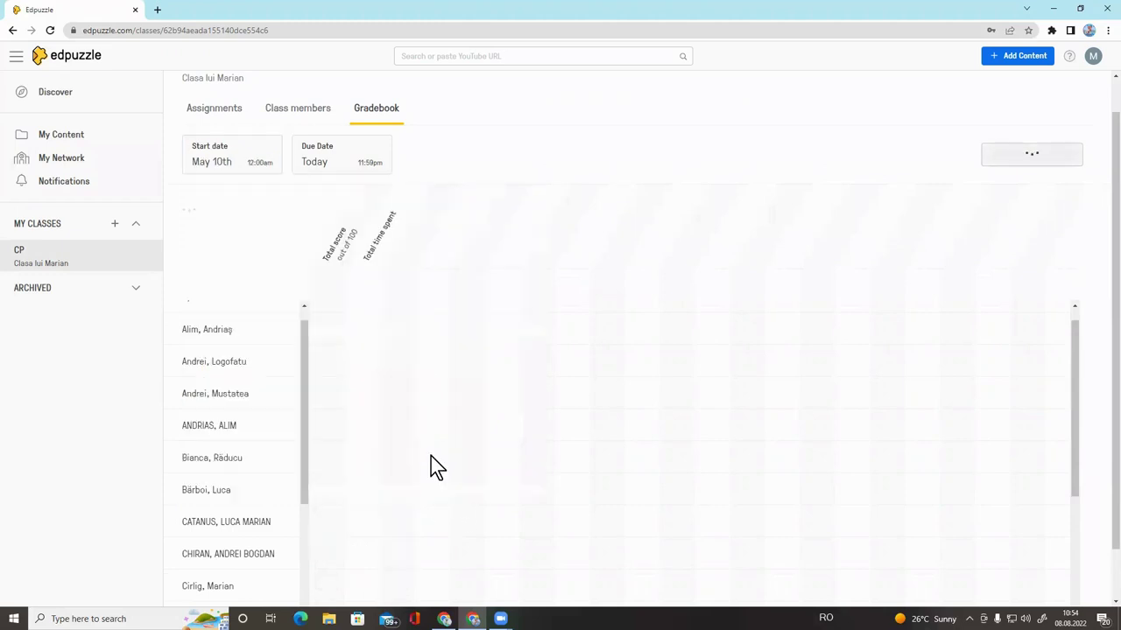
scroll(572, 380, "down", 1)
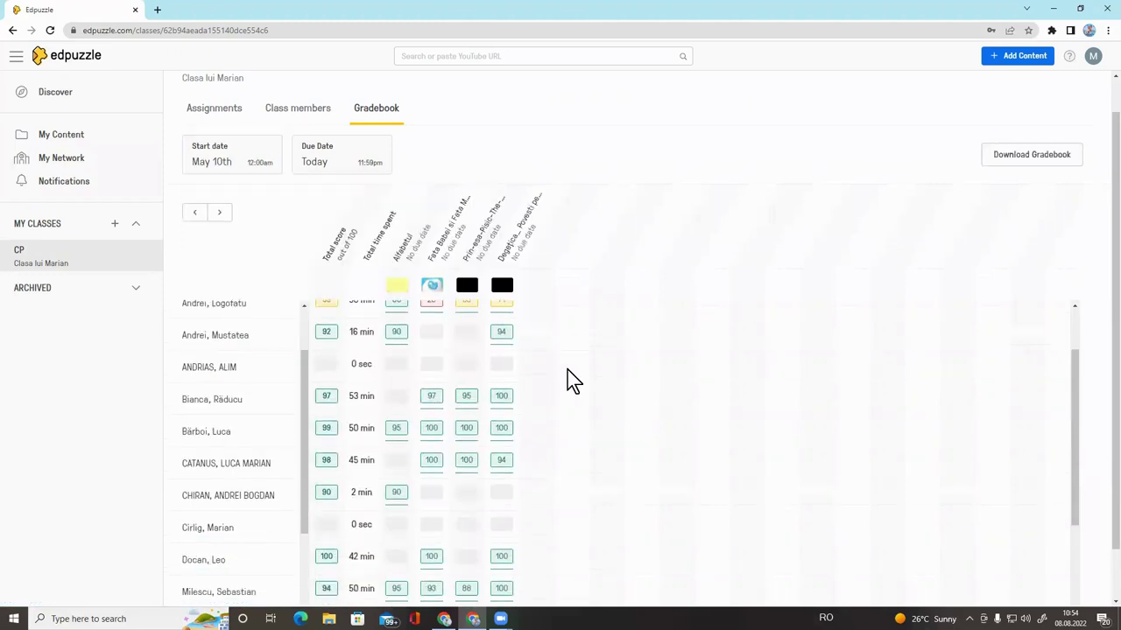
scroll(572, 380, "down", 1)
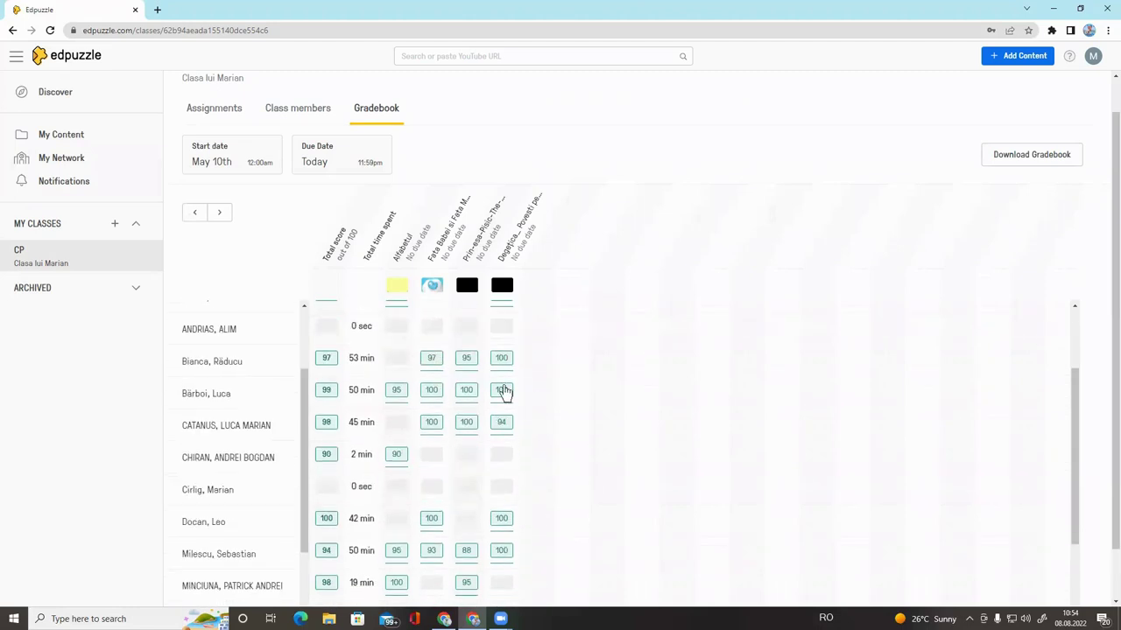
scroll(473, 359, "up", 3)
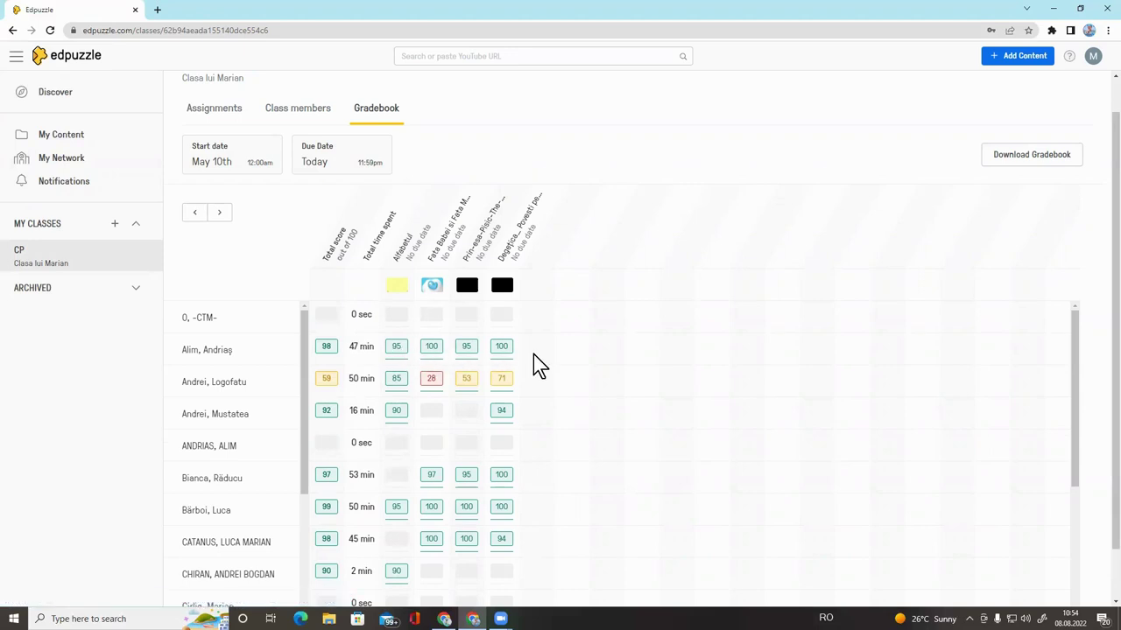
scroll(533, 355, "down", 5)
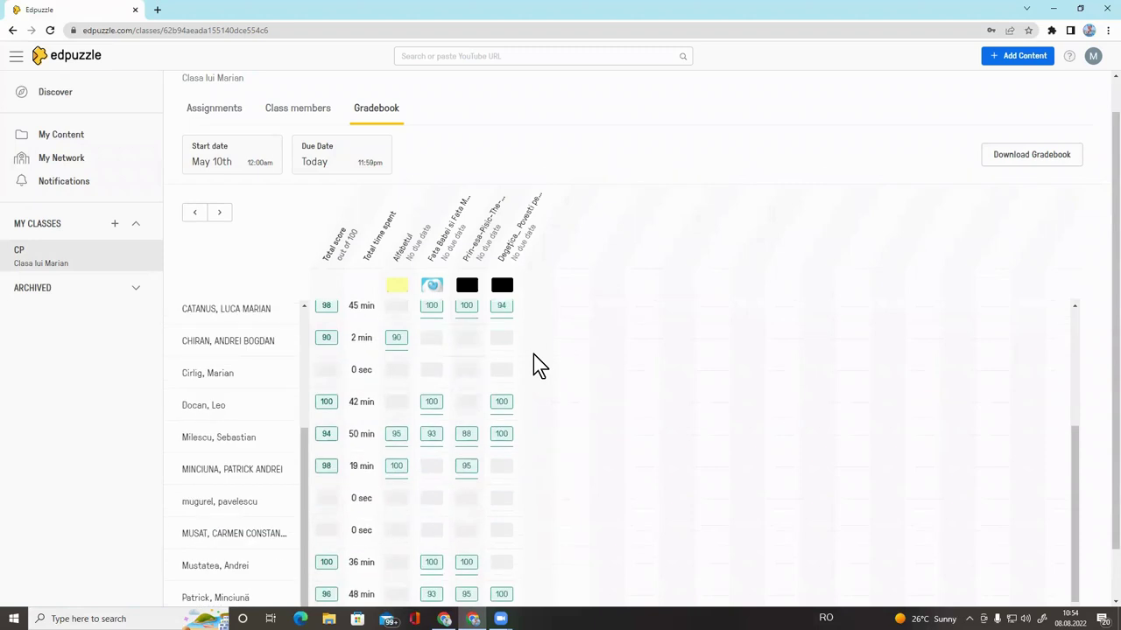
scroll(533, 356, "up", 2)
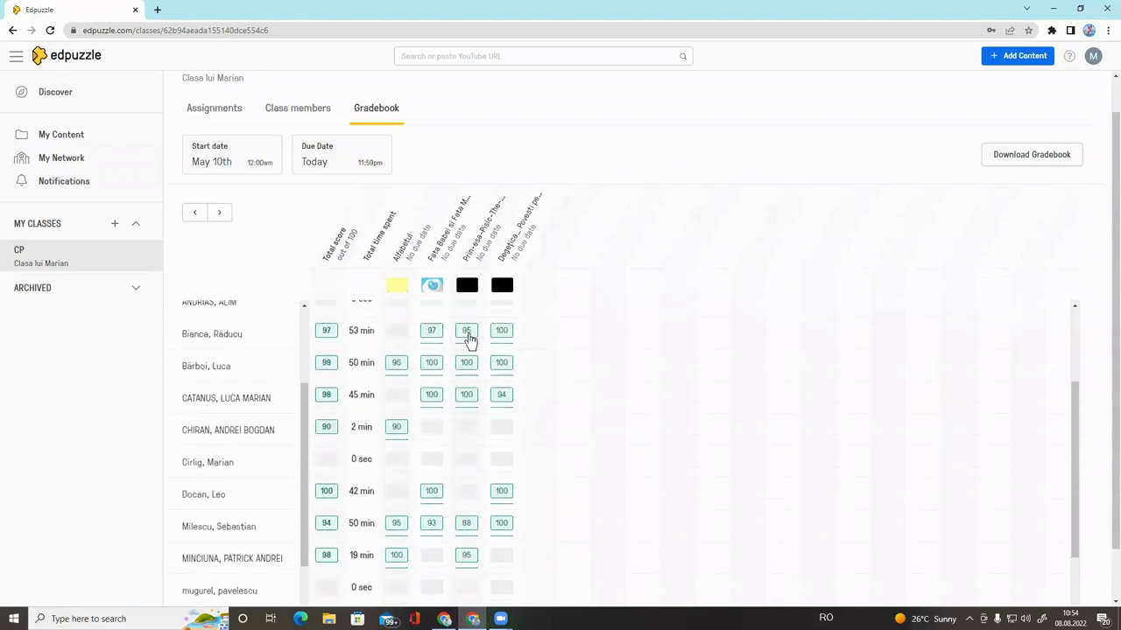
scroll(480, 385, "up", 1)
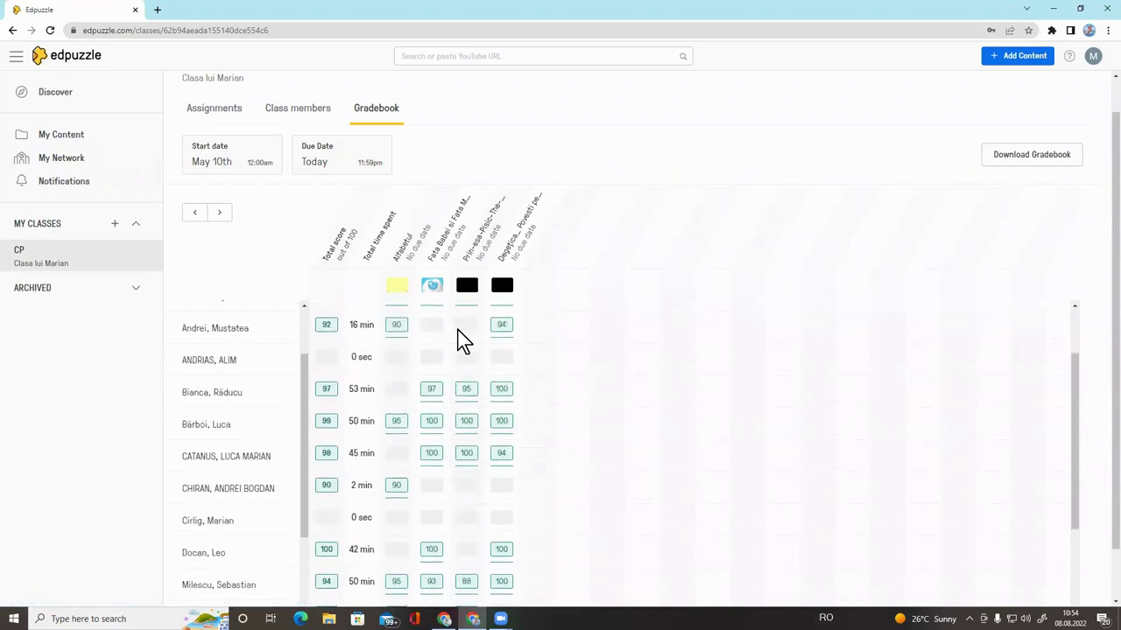
scroll(508, 331, "up", 2)
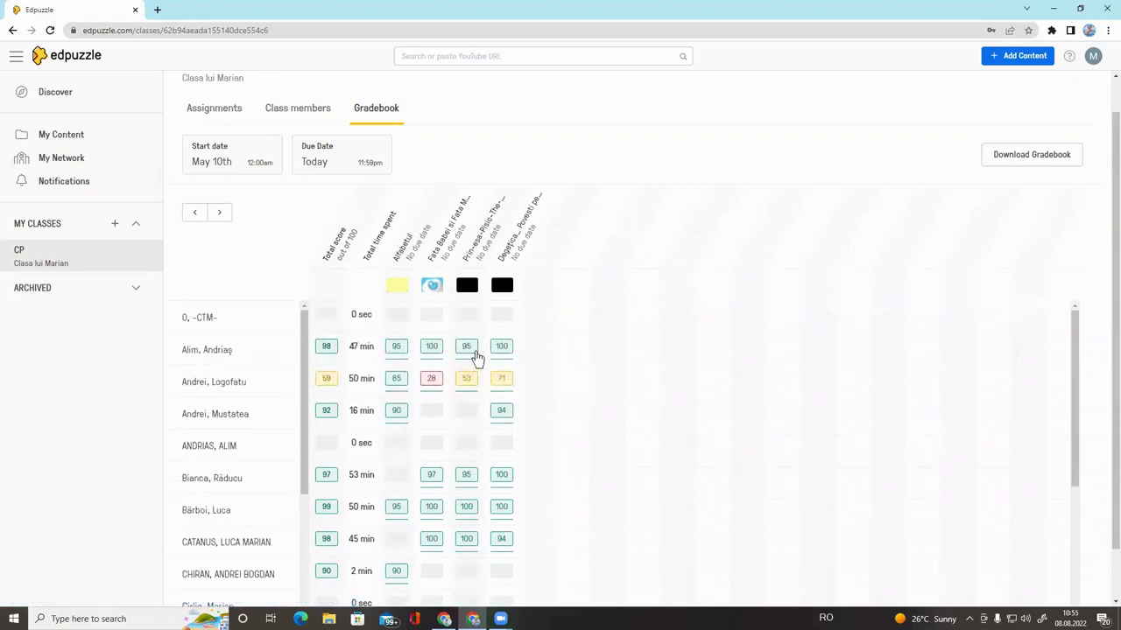
View the second listed student's detailed results for the Degețica assignment, including the answers, and return to the gradebook
left_click(501, 351)
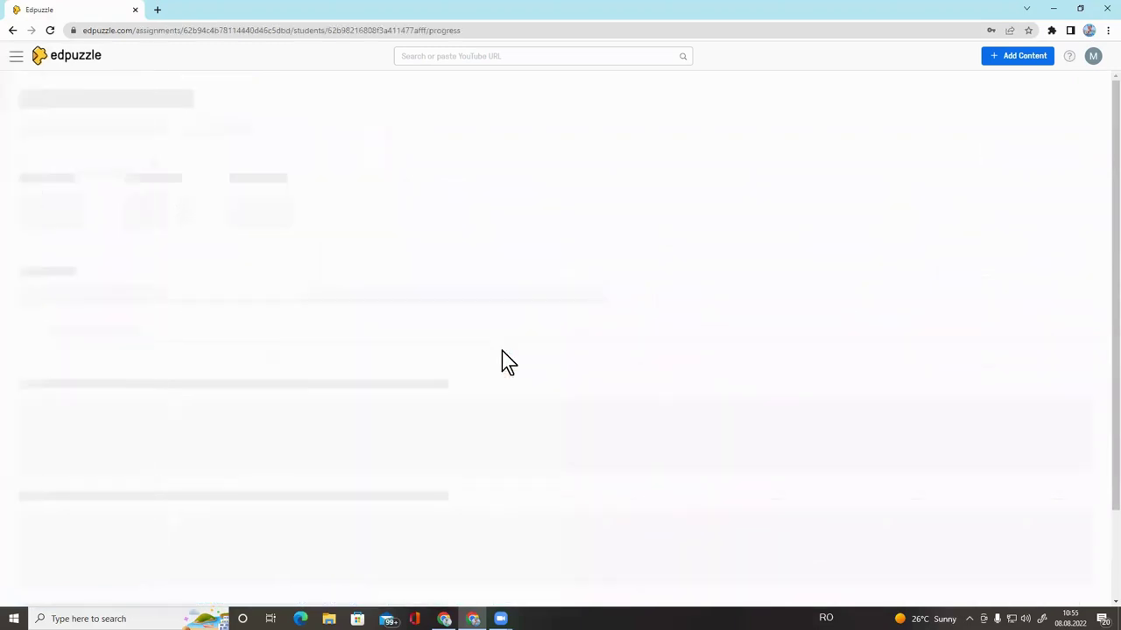
scroll(501, 352, "down", 2)
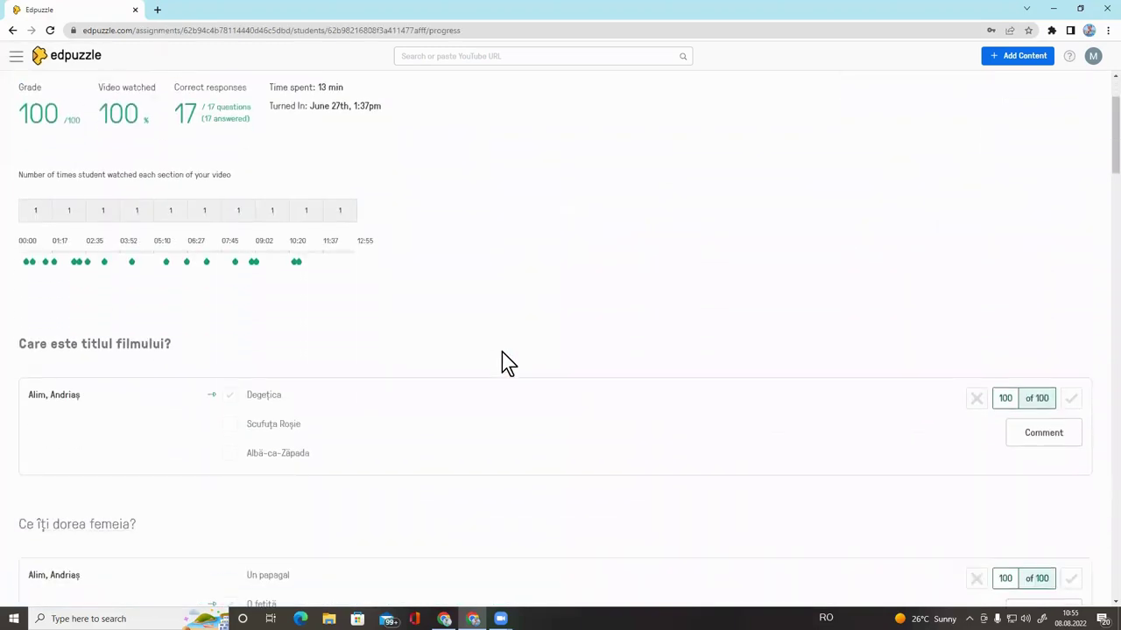
scroll(502, 354, "down", 2)
scroll(502, 355, "down", 4)
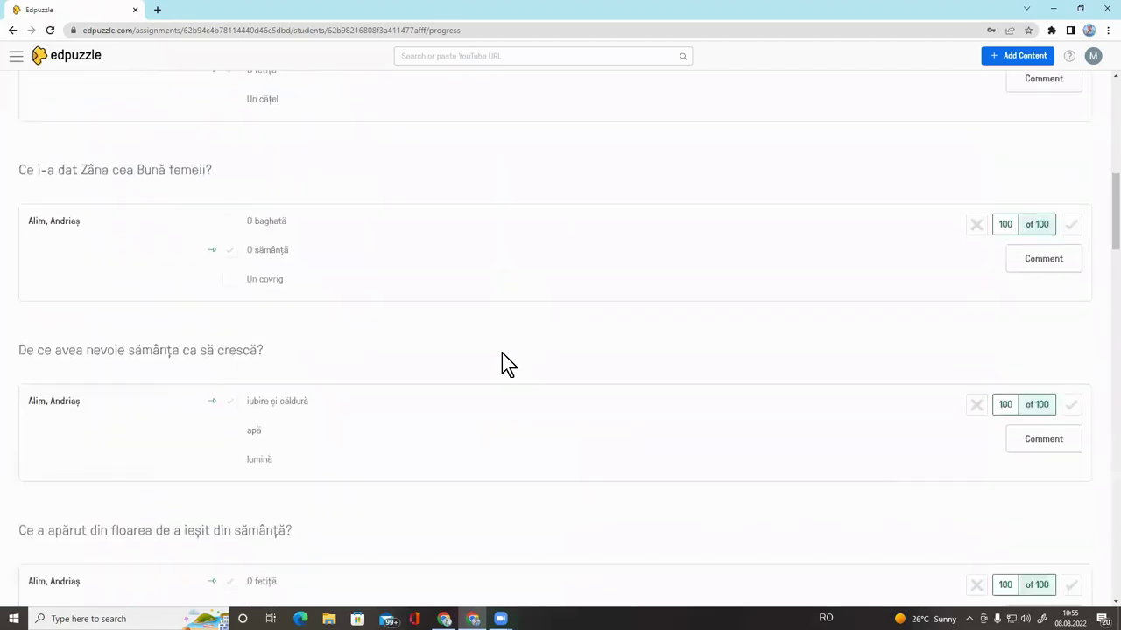
scroll(502, 355, "up", 8)
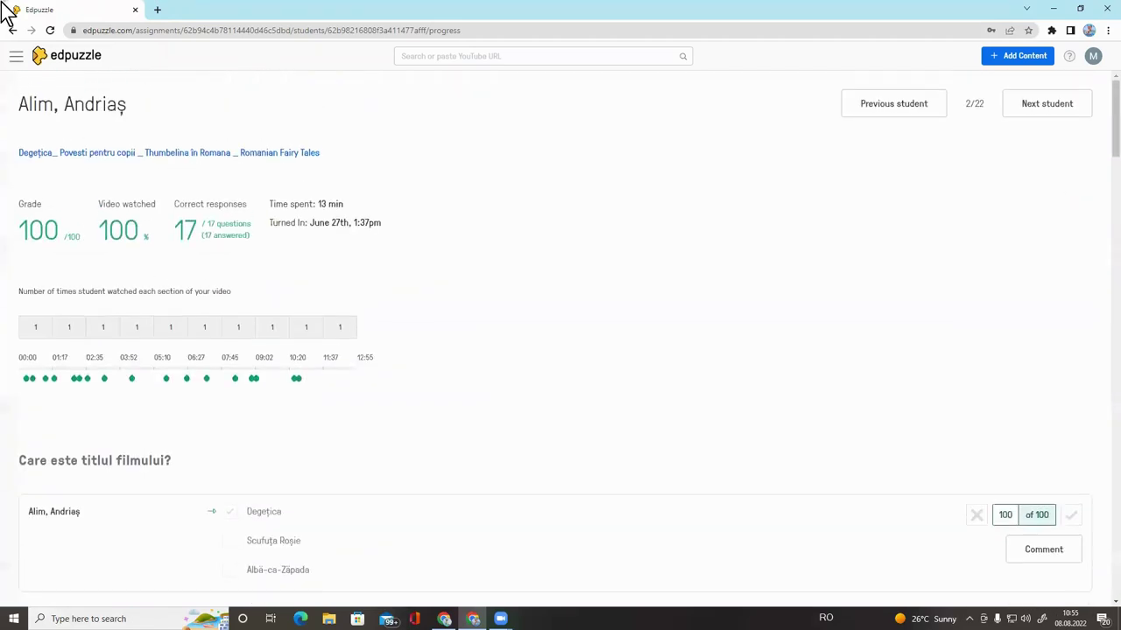
left_click(12, 31)
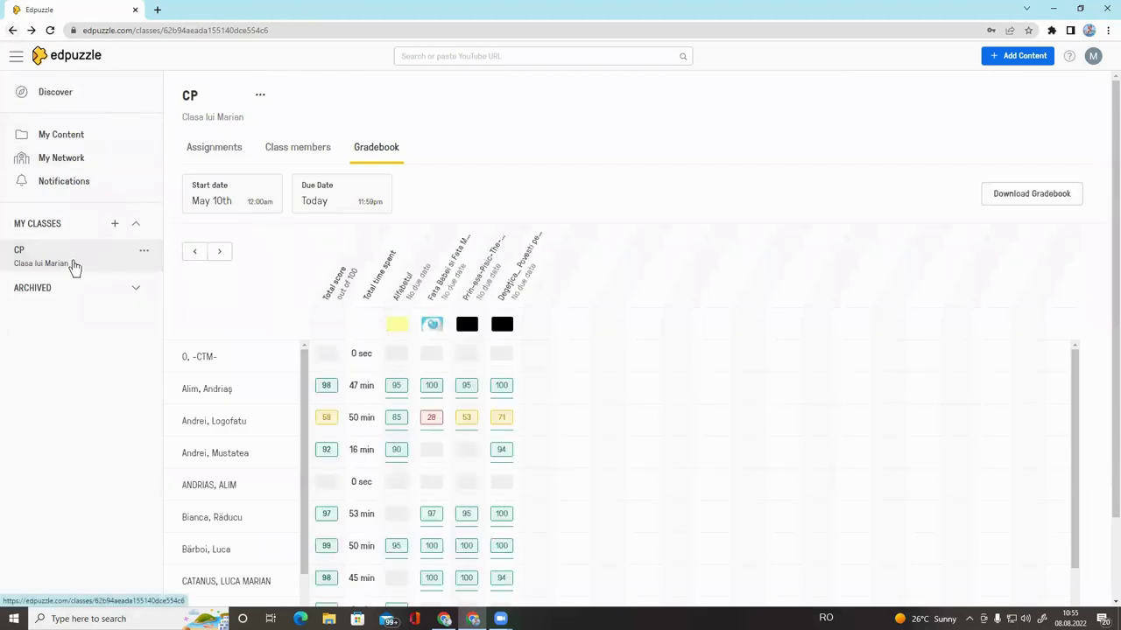
Open the Fata Babei si Fata Mosului assignment of the CP class and review each student's watching progress and grade
left_click(230, 148)
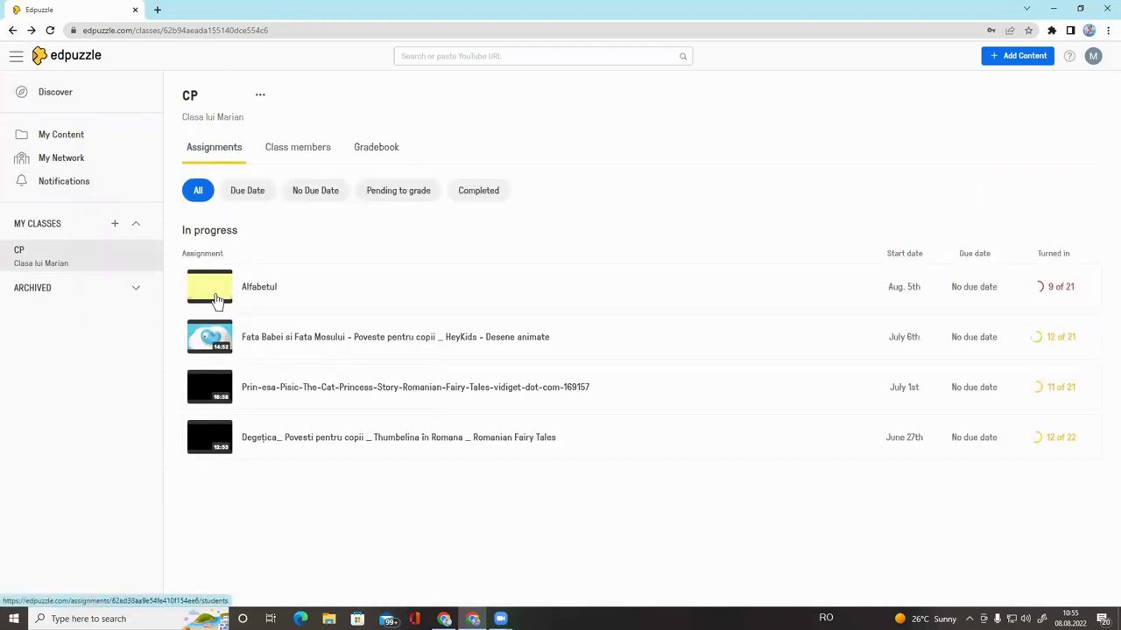
left_click(293, 344)
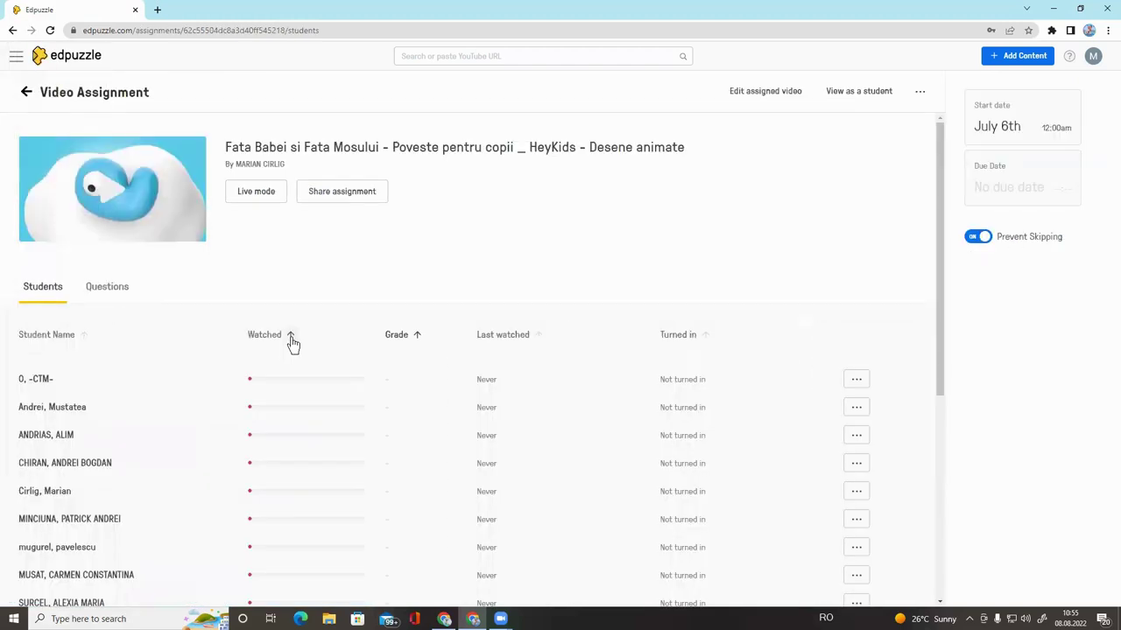
scroll(293, 344, "down", 5)
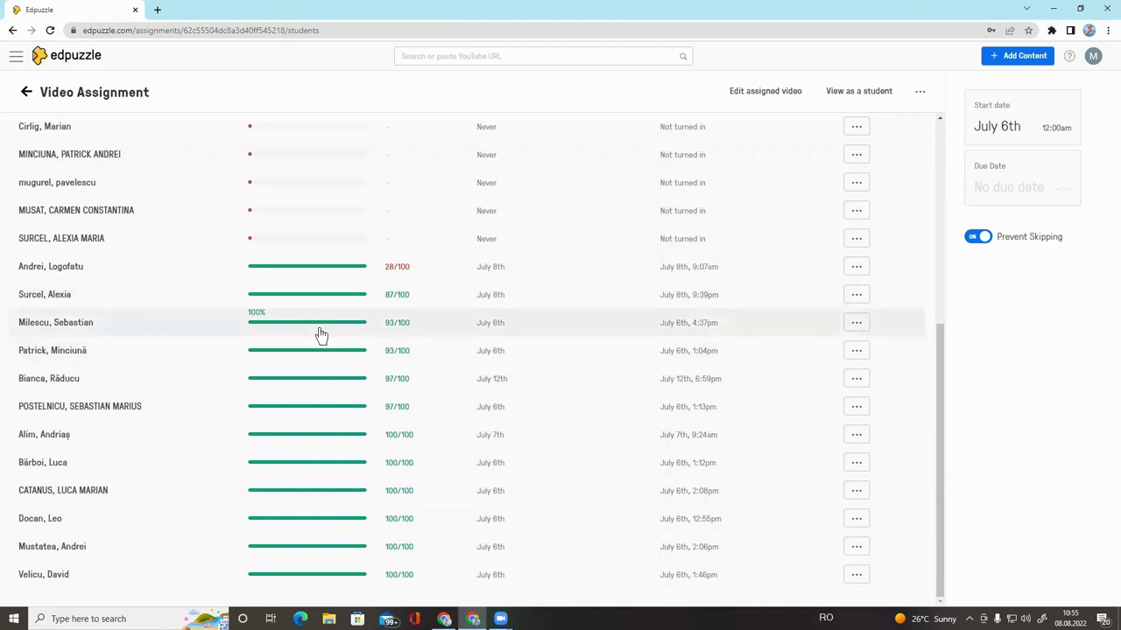
Open the results of the student graded 87/100 and view the grade summary, viewing timeline and first answers
left_click(339, 303)
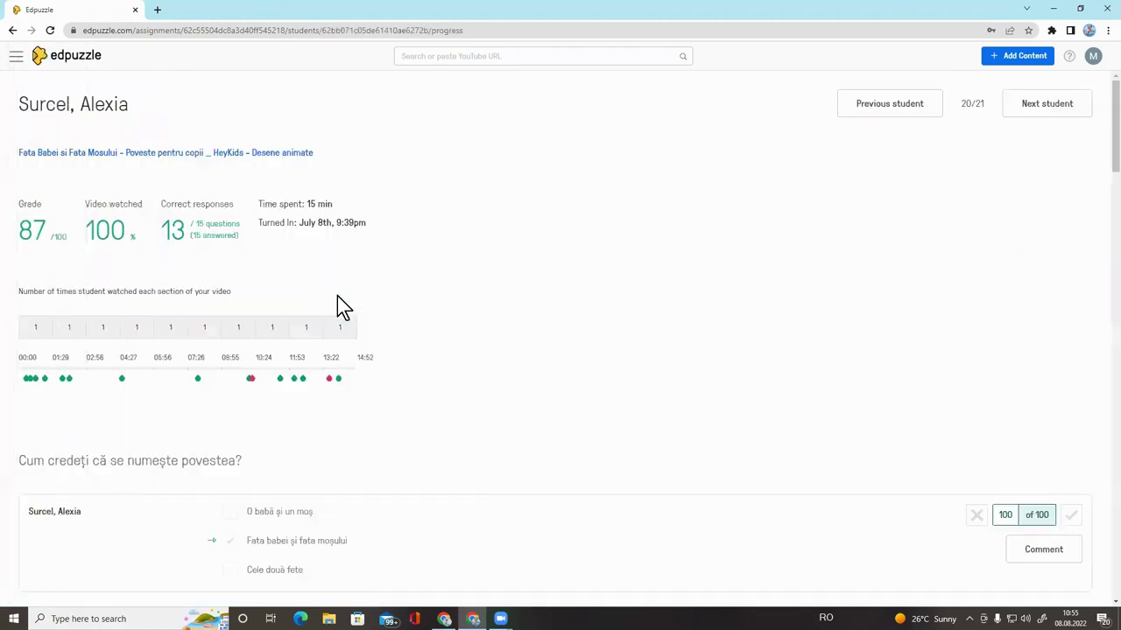
scroll(338, 305, "down", 3)
scroll(342, 306, "down", 2)
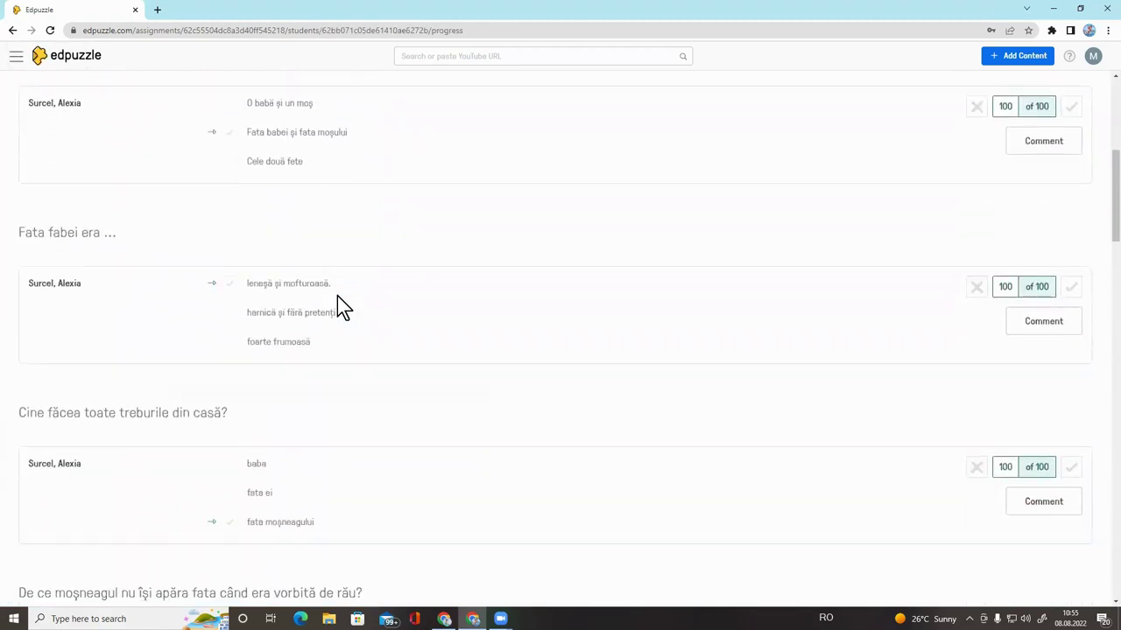
scroll(342, 307, "up", 4)
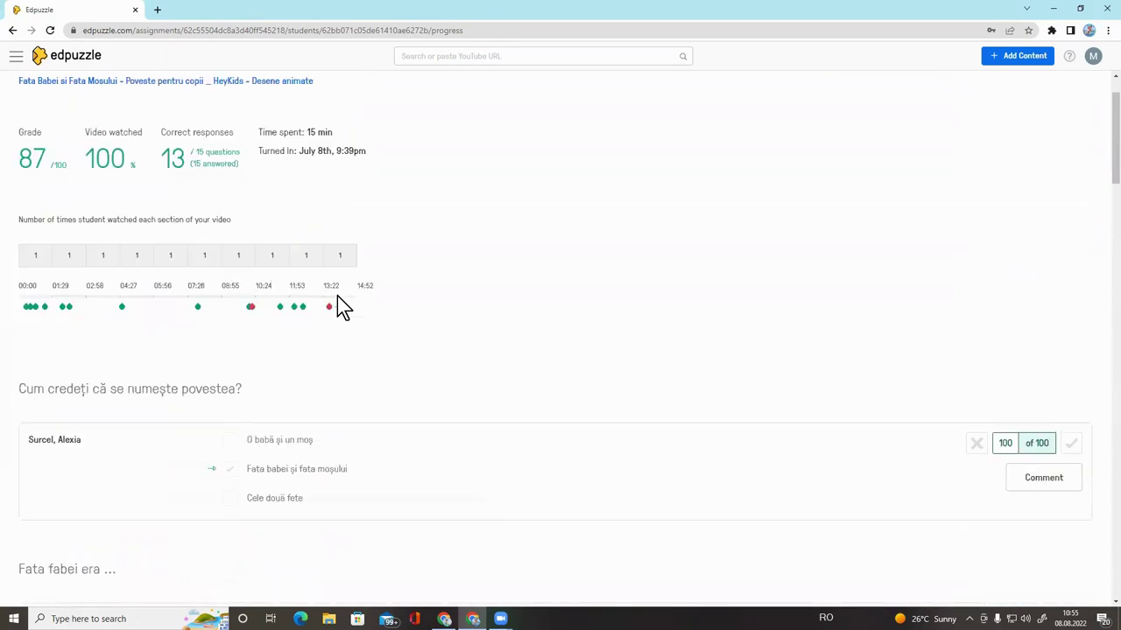
scroll(341, 307, "up", 1)
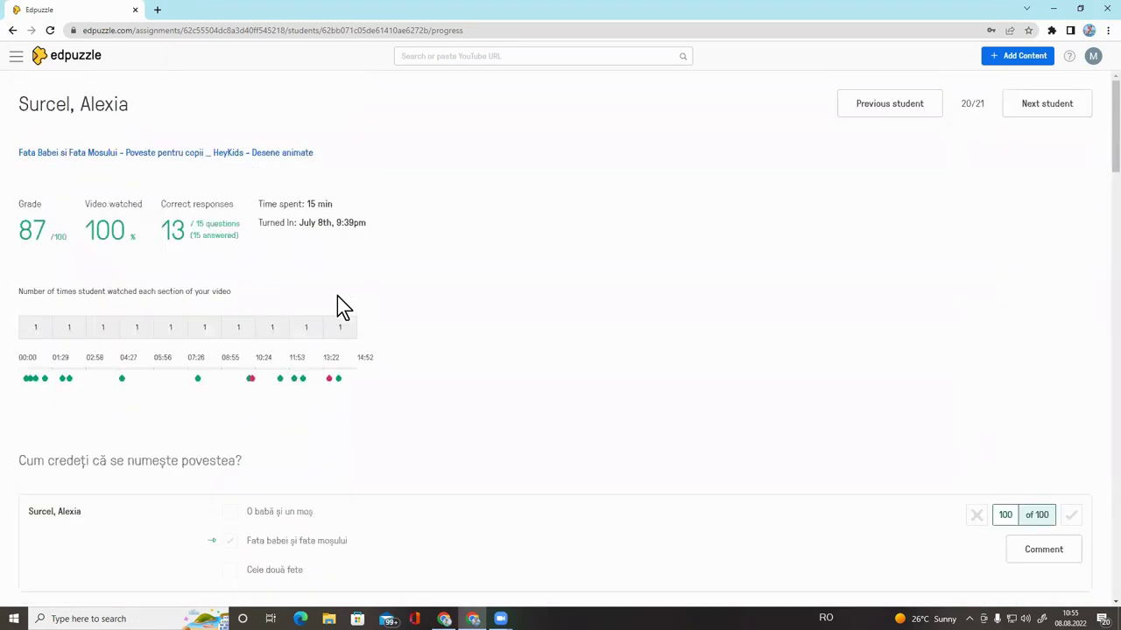
Review this student's answers question by question, and select the score of the open-ended answer about the chosen chest without changing it
scroll(342, 306, "down", 3)
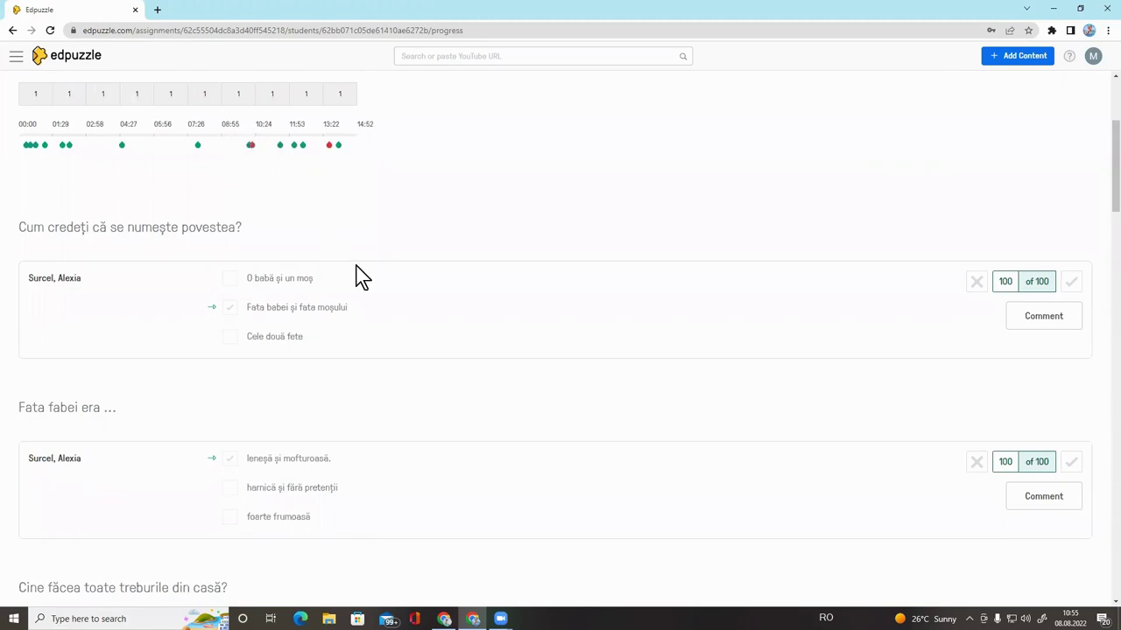
scroll(357, 270, "down", 10)
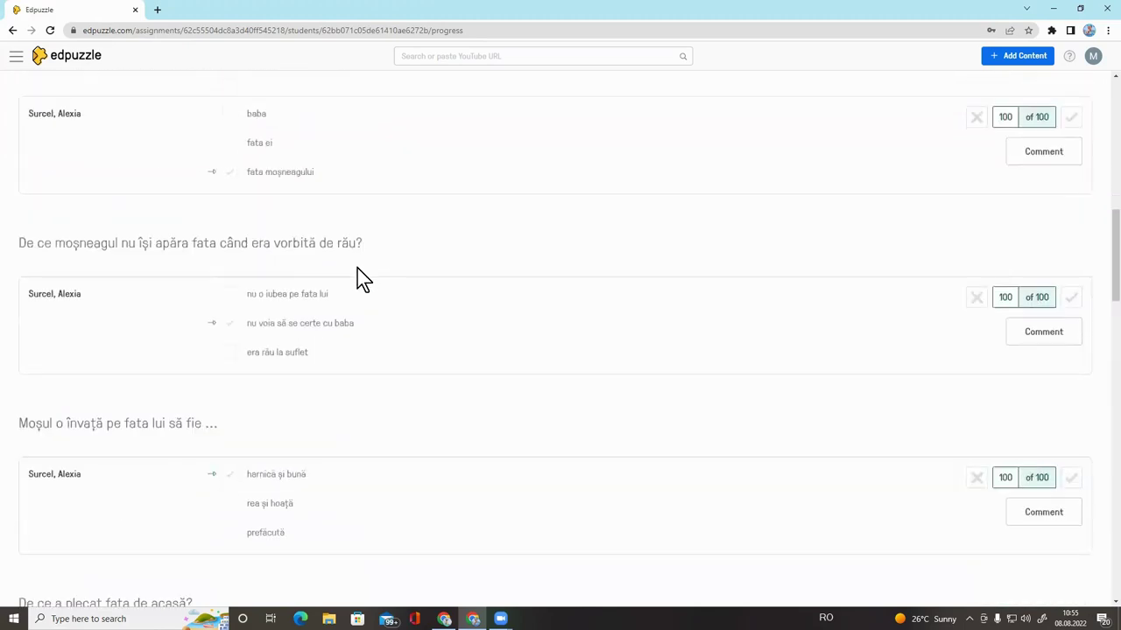
scroll(357, 270, "down", 3)
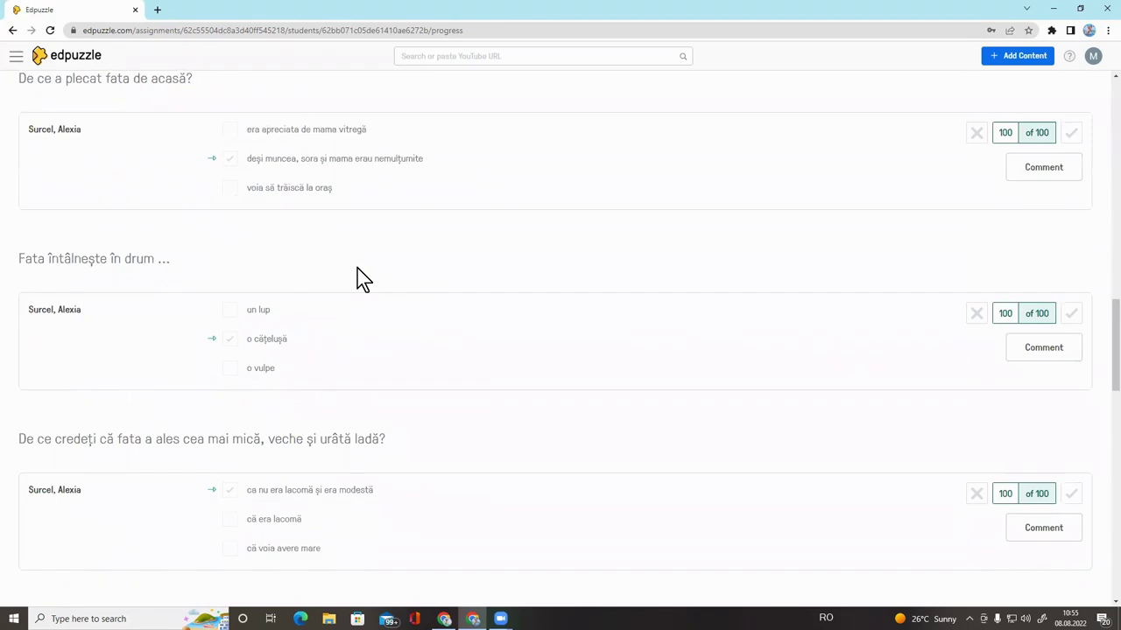
scroll(358, 270, "down", 6)
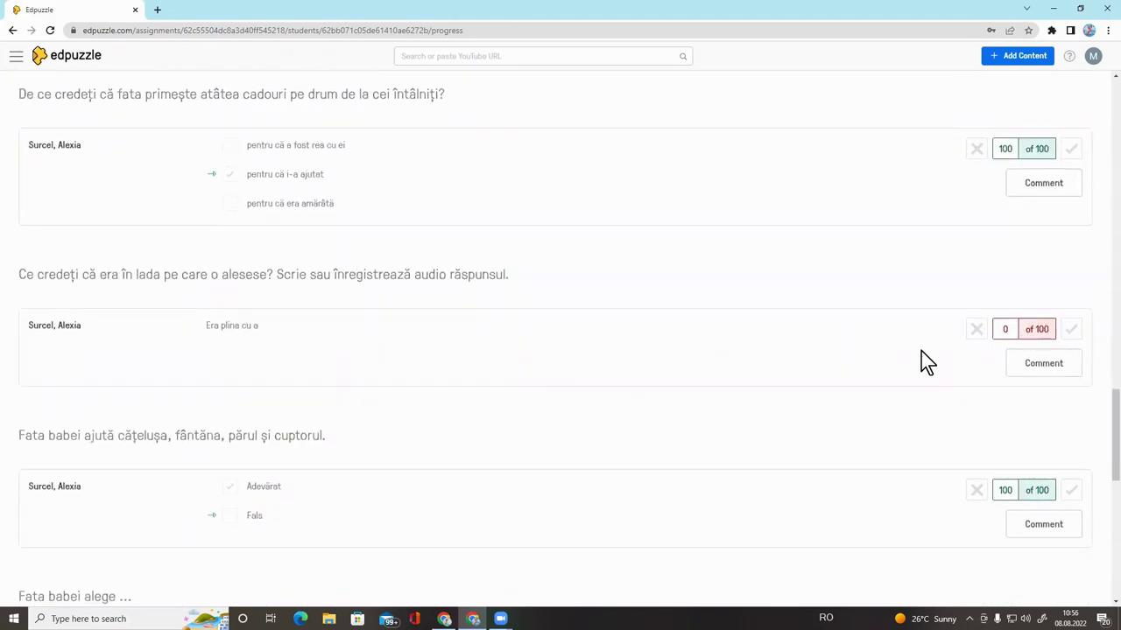
left_click(1005, 328)
scroll(688, 385, "up", 2)
scroll(688, 377, "up", 8)
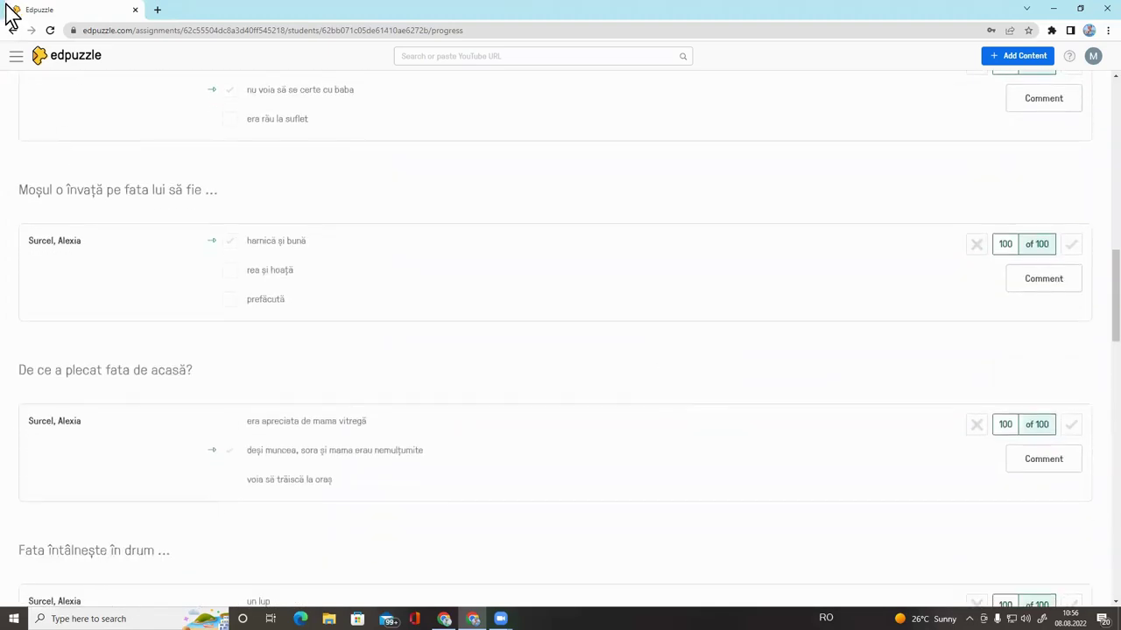
Return to the CP class, open its Alfabetul assignment and review each student's watching progress, grade and turn-in status
left_click(12, 30)
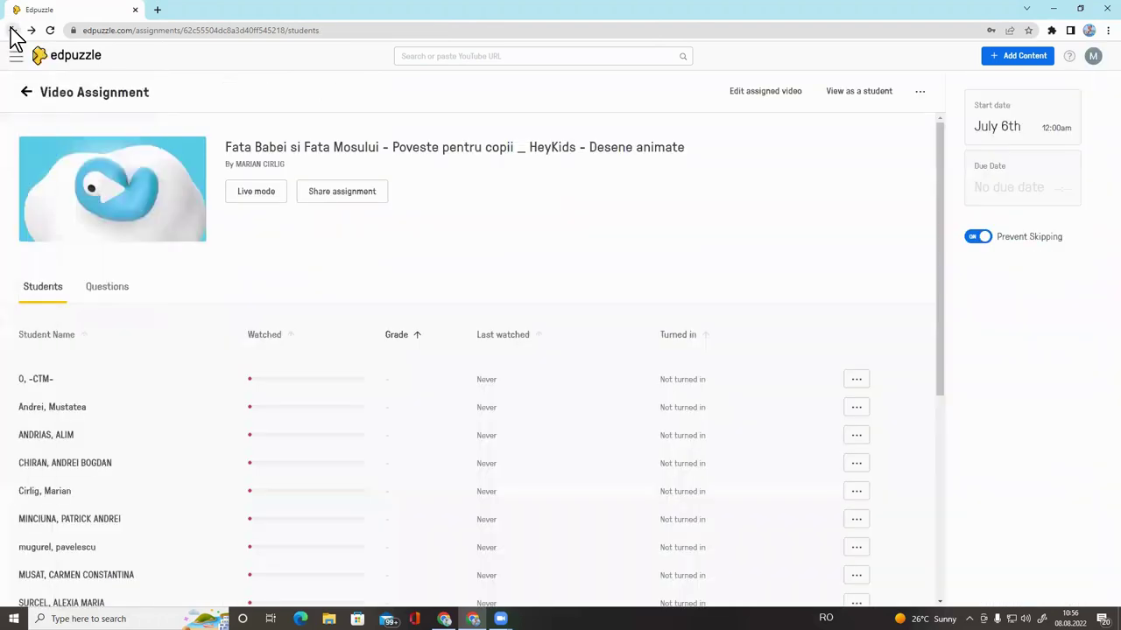
left_click(27, 96)
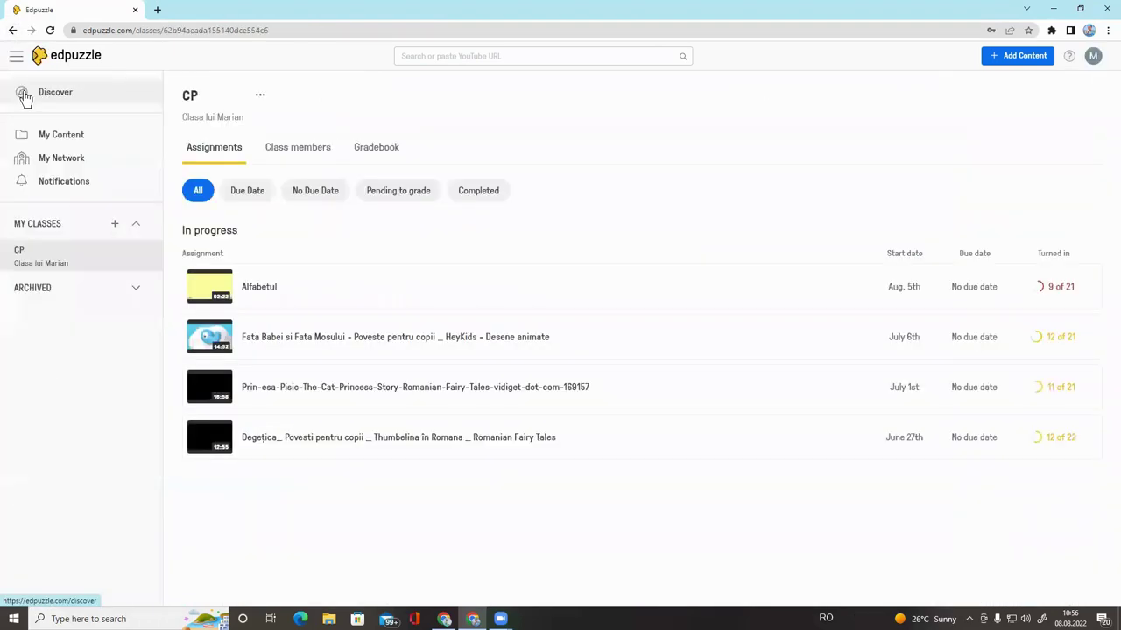
left_click(249, 296)
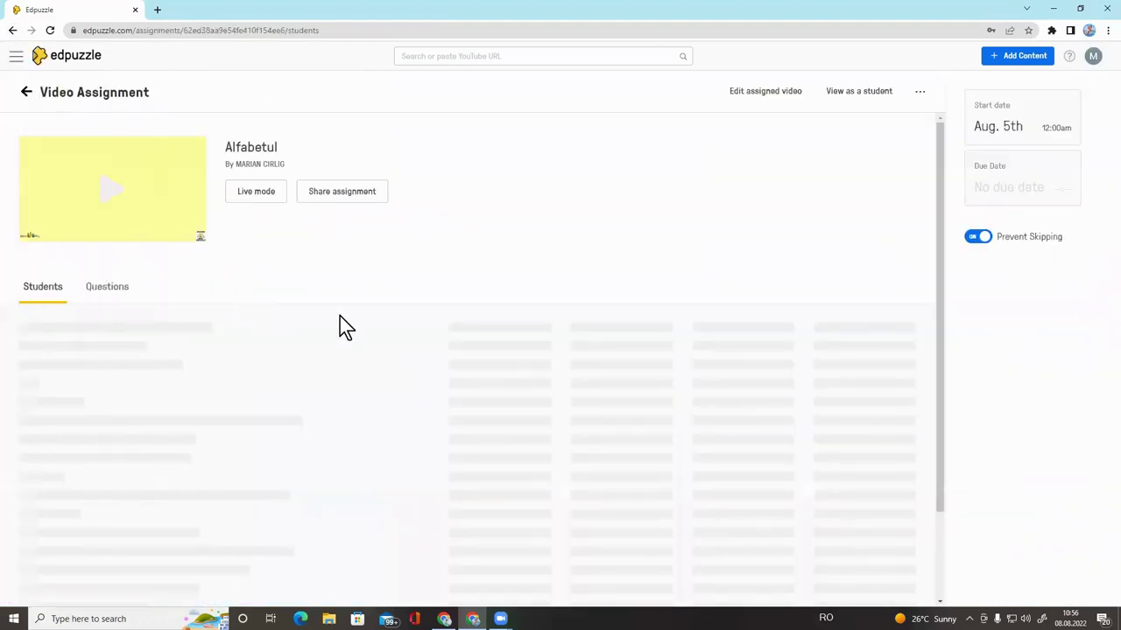
scroll(406, 338, "down", 5)
scroll(403, 333, "down", 2)
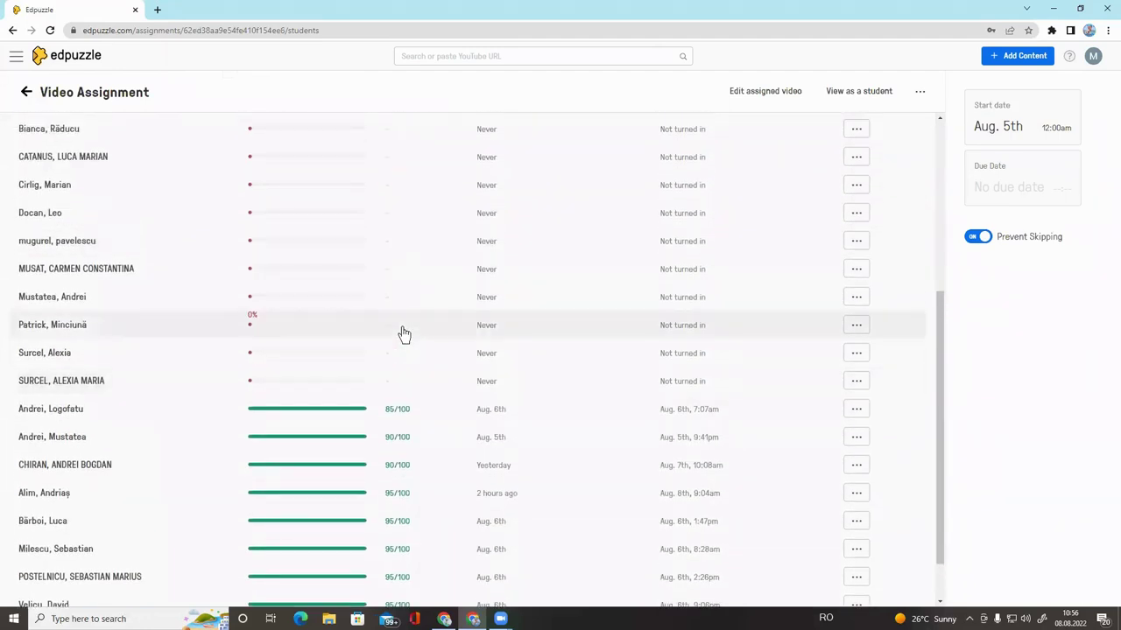
scroll(402, 333, "up", 2)
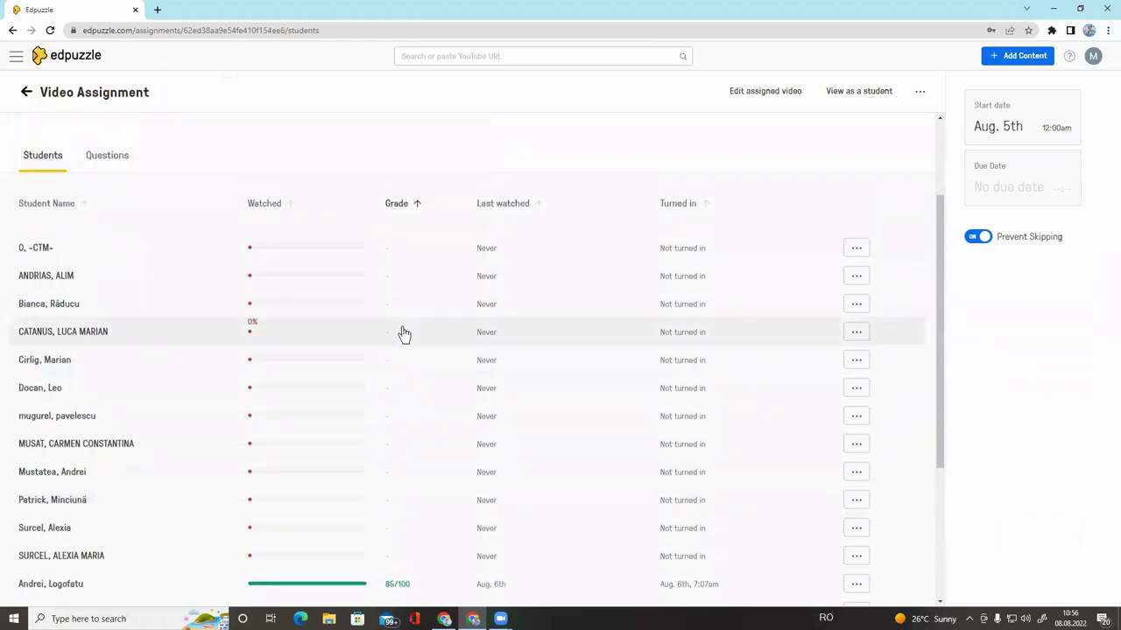
scroll(403, 333, "down", 2)
scroll(403, 333, "up", 5)
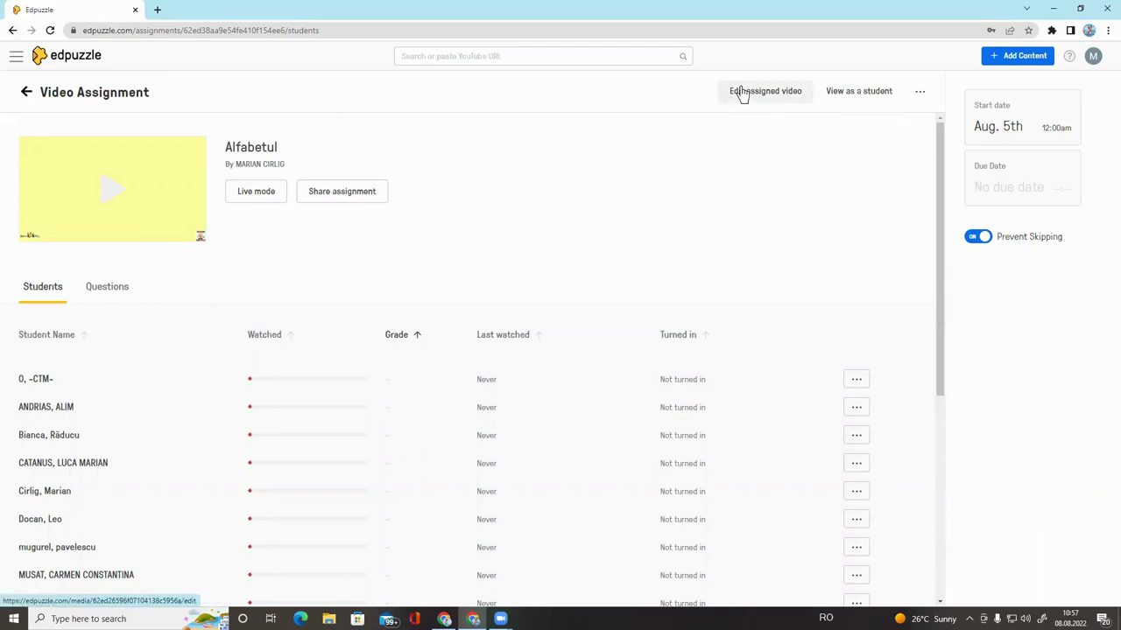
Preview the Alfabetul assignment as a student and play the video up to its first multiple-choice question
left_click(872, 93)
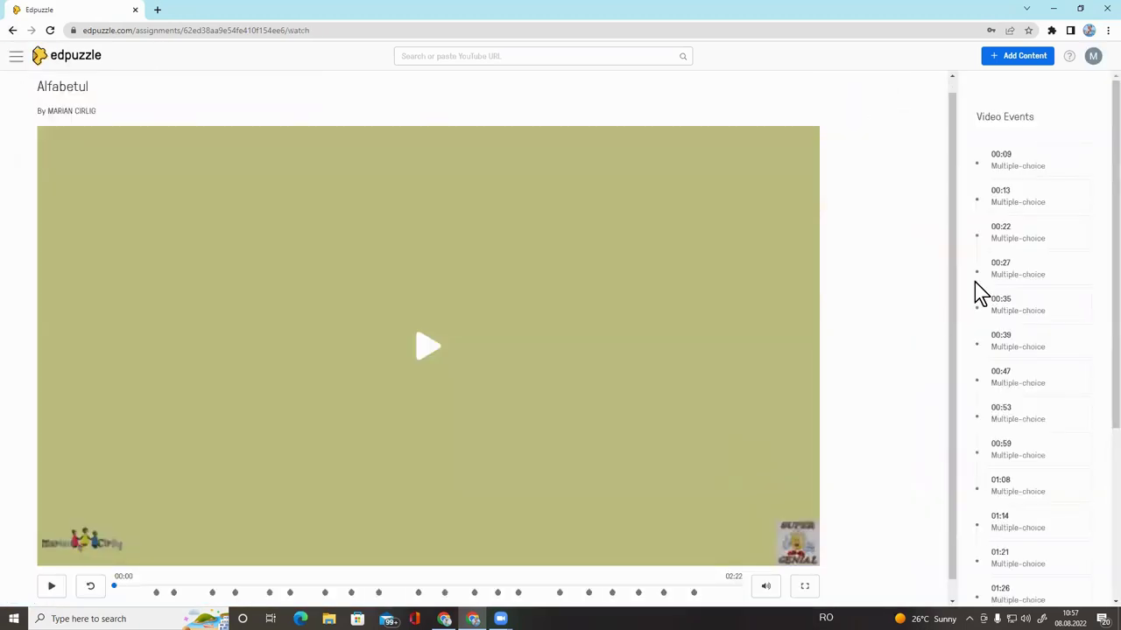
scroll(882, 327, "down", 1)
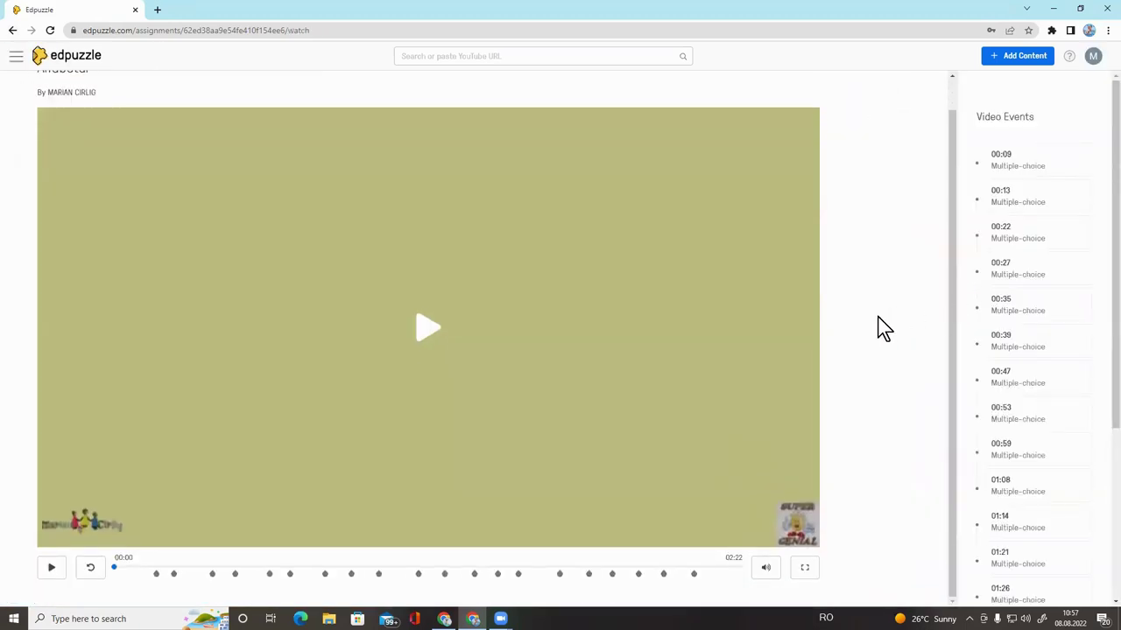
left_click(50, 569)
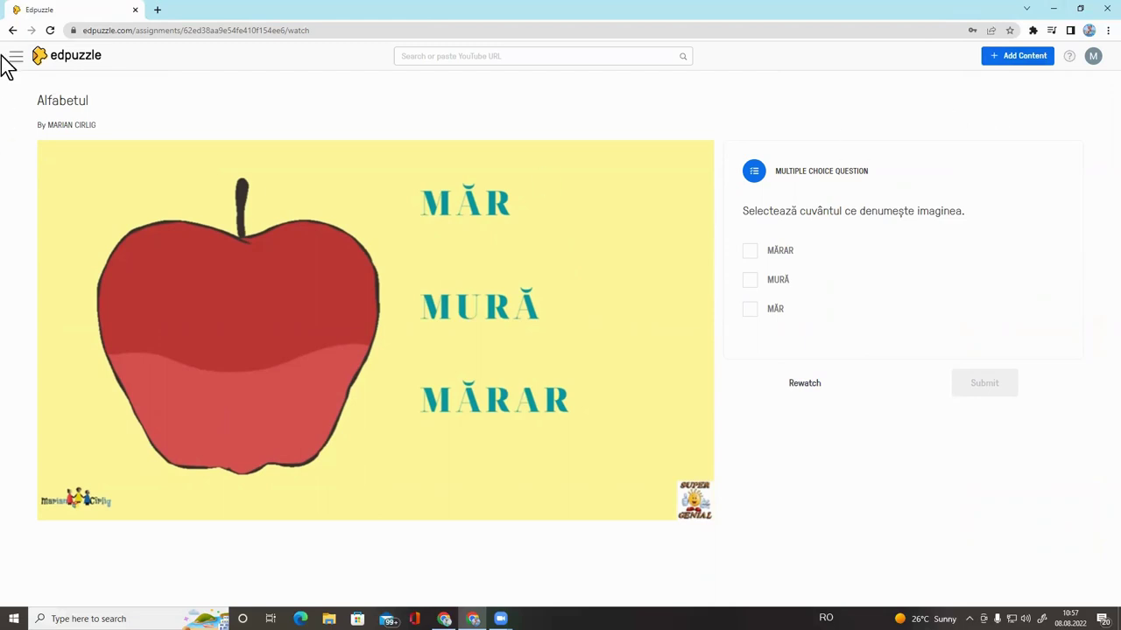
Leave the student preview and open the My Content library of videos
left_click(12, 30)
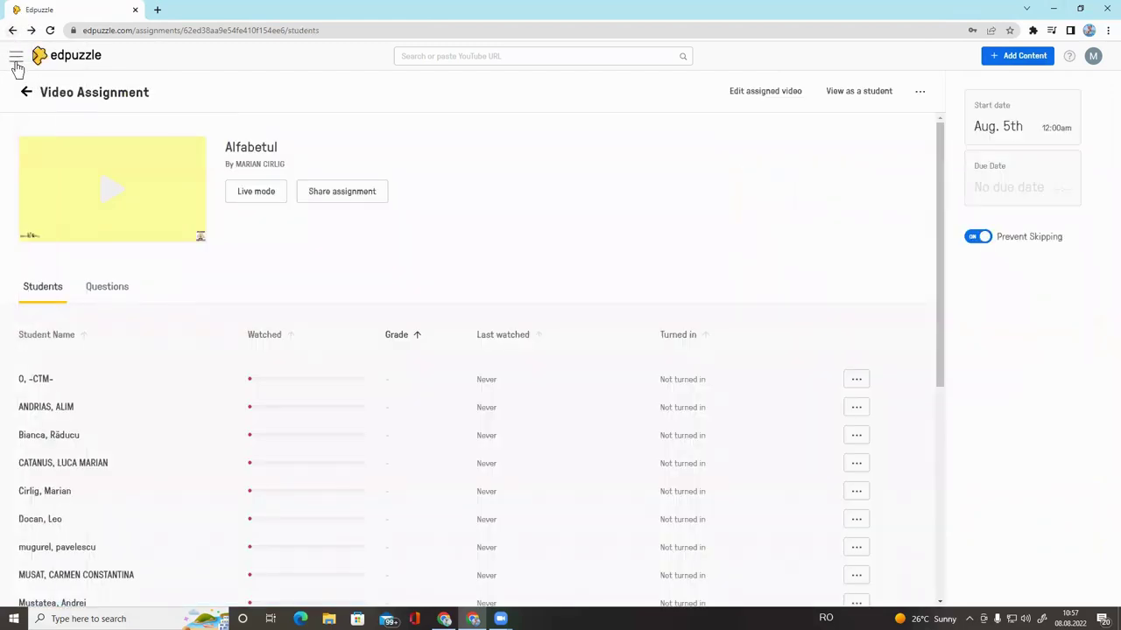
left_click(16, 65)
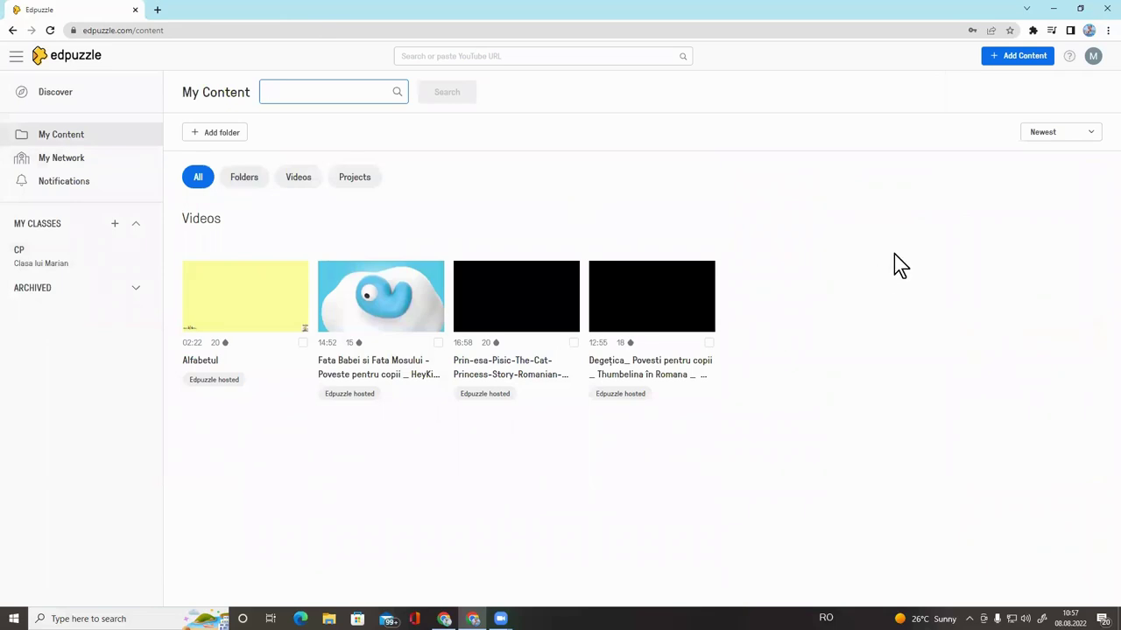